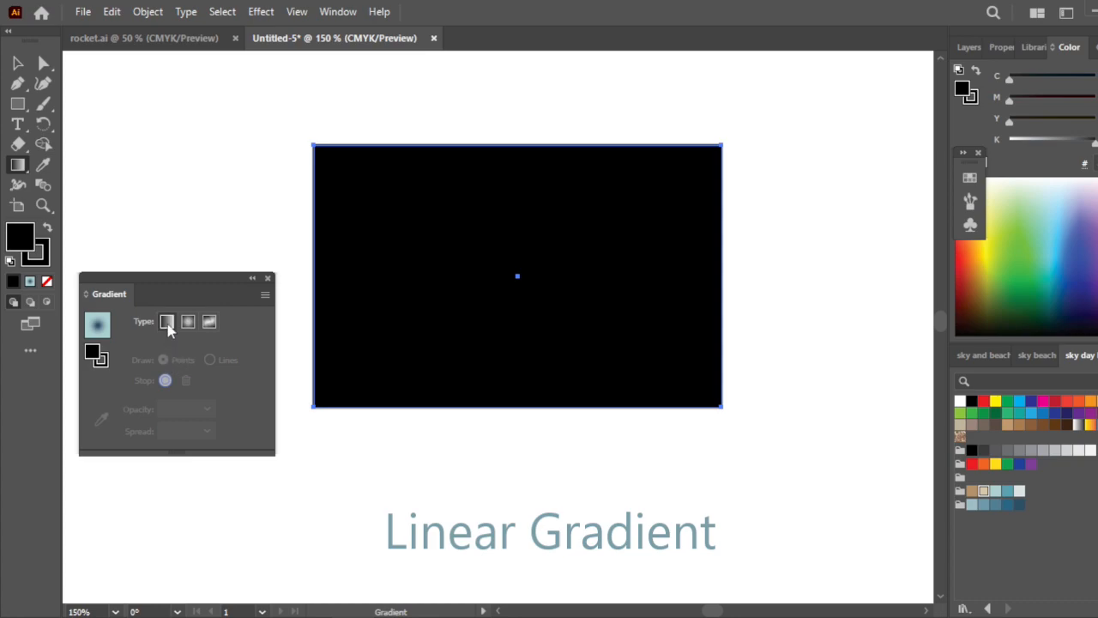
Fill the rectangle with a linear gradient and redirect it diagonally across the shape at about -24.5°
left_click(166, 323)
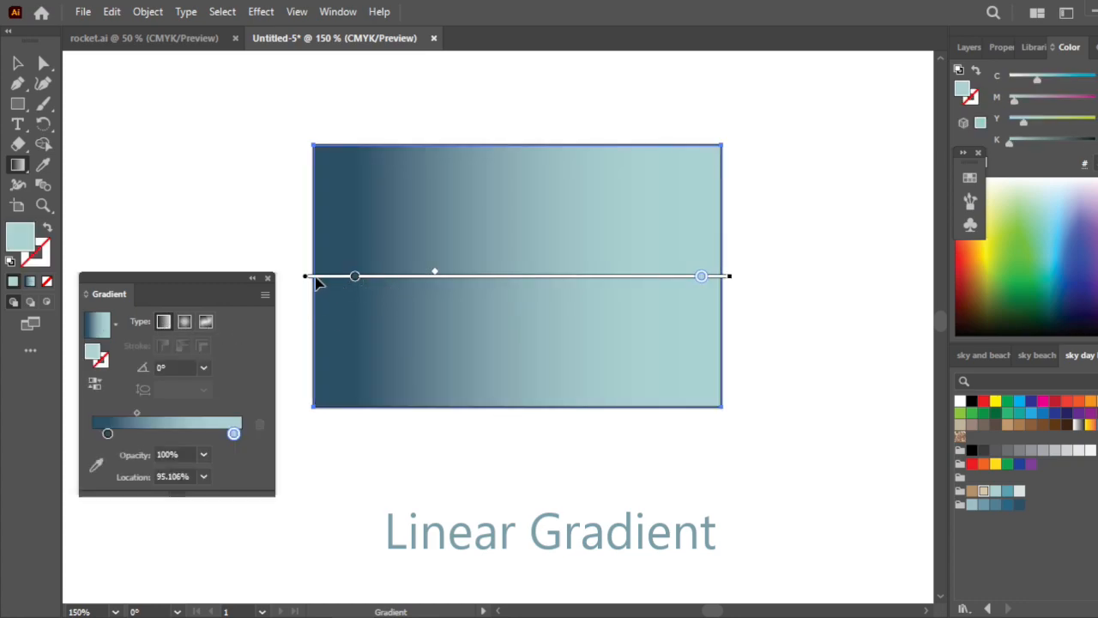
mouse_move(306, 277)
left_mouse_down()
mouse_move(228, 254)
mouse_move(278, 240)
left_mouse_up()
mouse_move(258, 186)
left_mouse_down()
mouse_move(556, 215)
mouse_move(794, 267)
mouse_move(847, 448)
mouse_move(784, 420)
left_mouse_up()
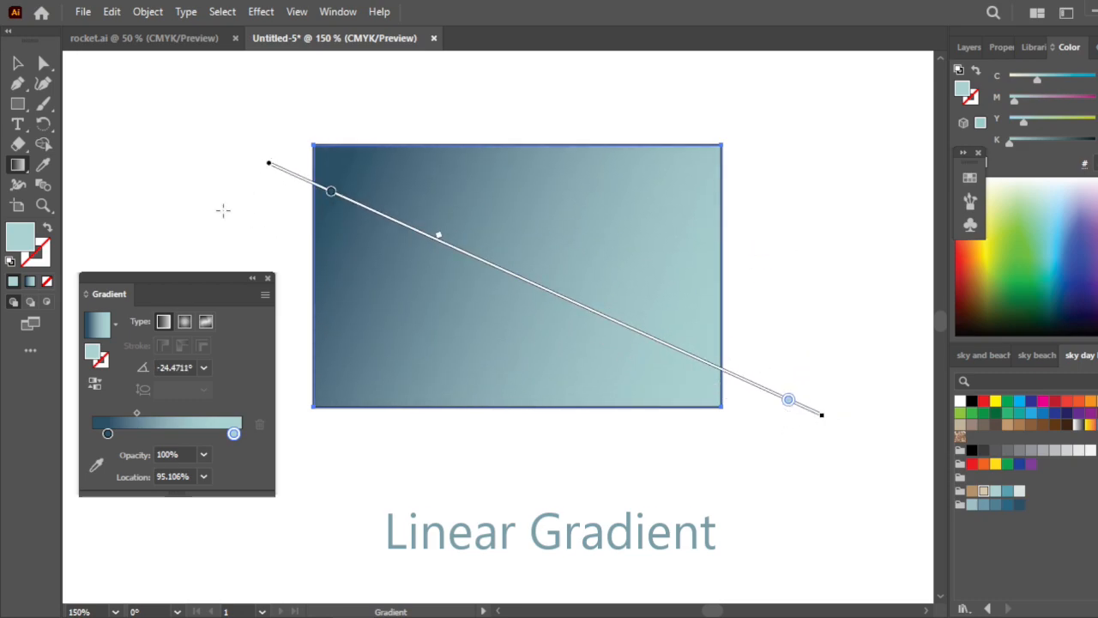
Recolour the linear gradient's dark blue stop red and its light teal stop yellow
left_click(332, 193)
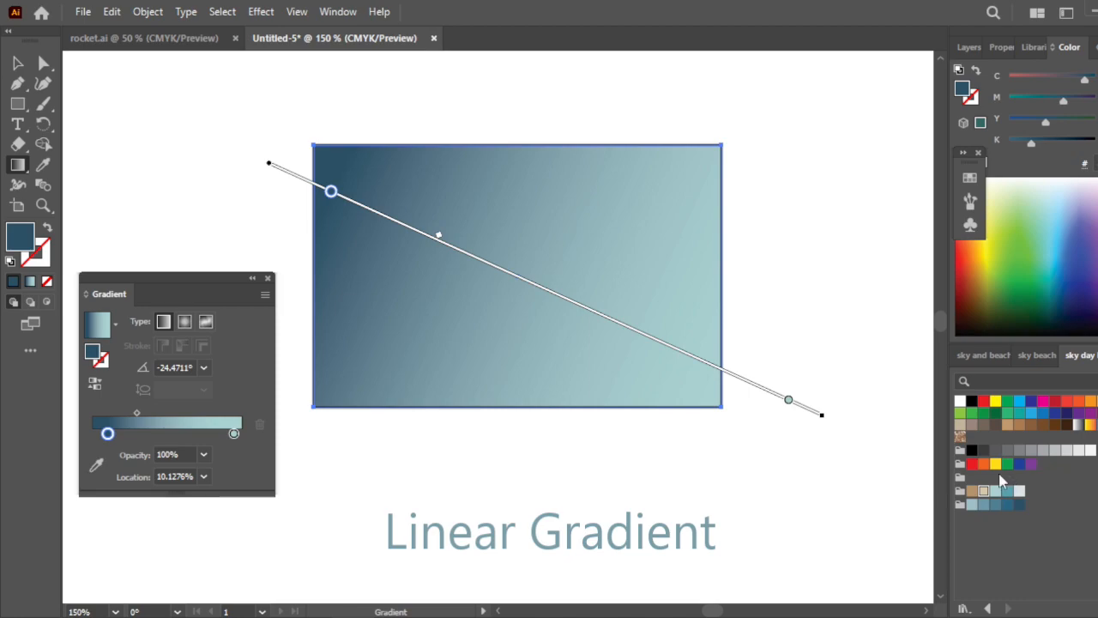
left_click(971, 464)
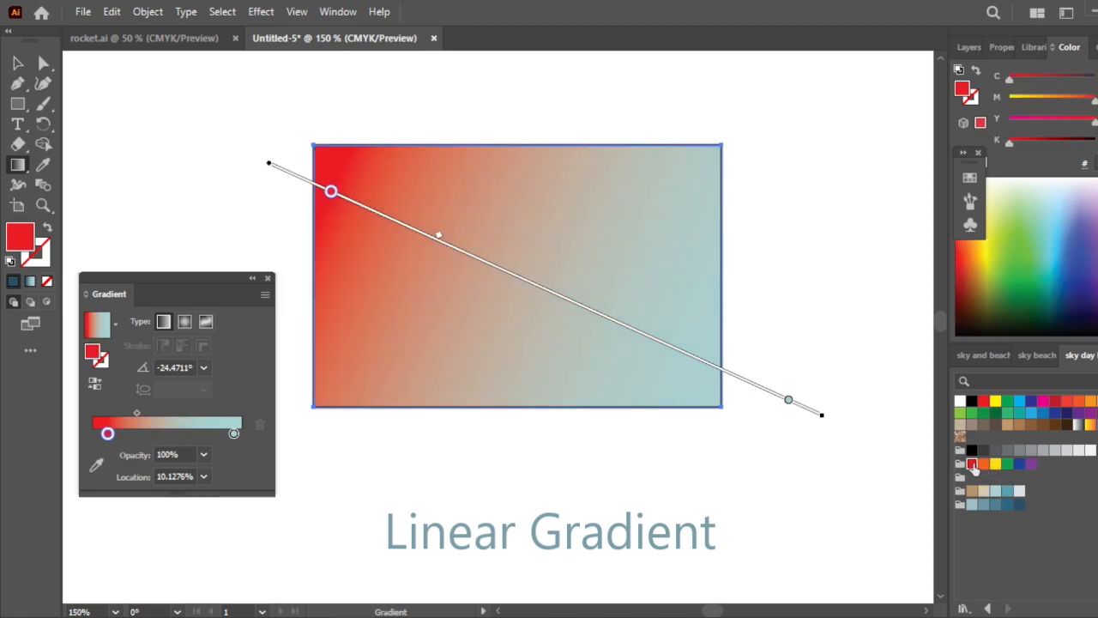
left_click(789, 402)
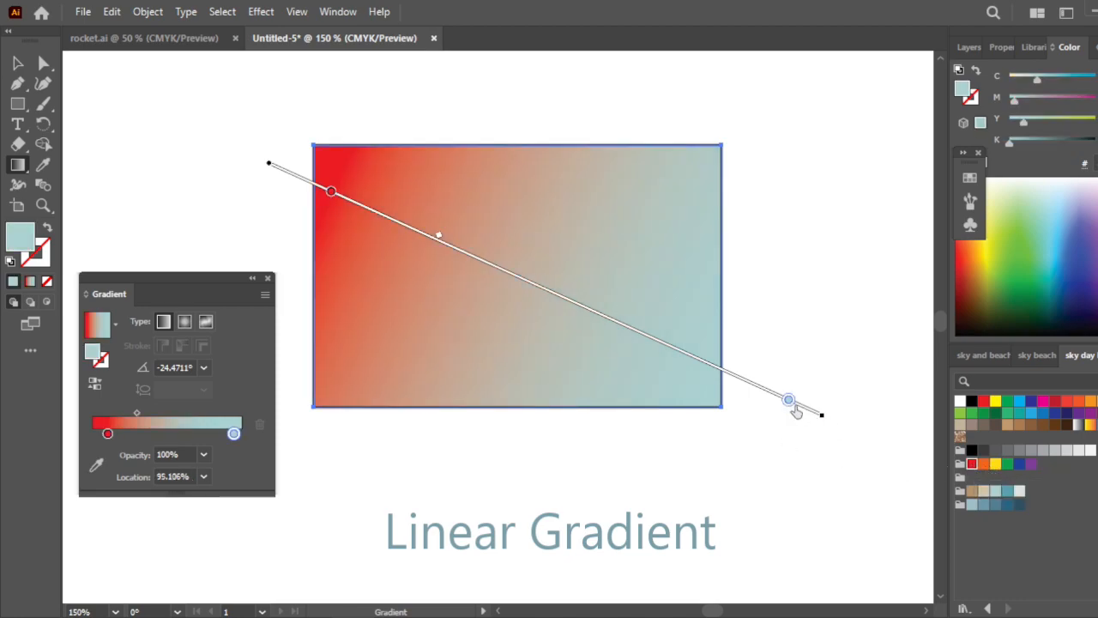
left_click(996, 464)
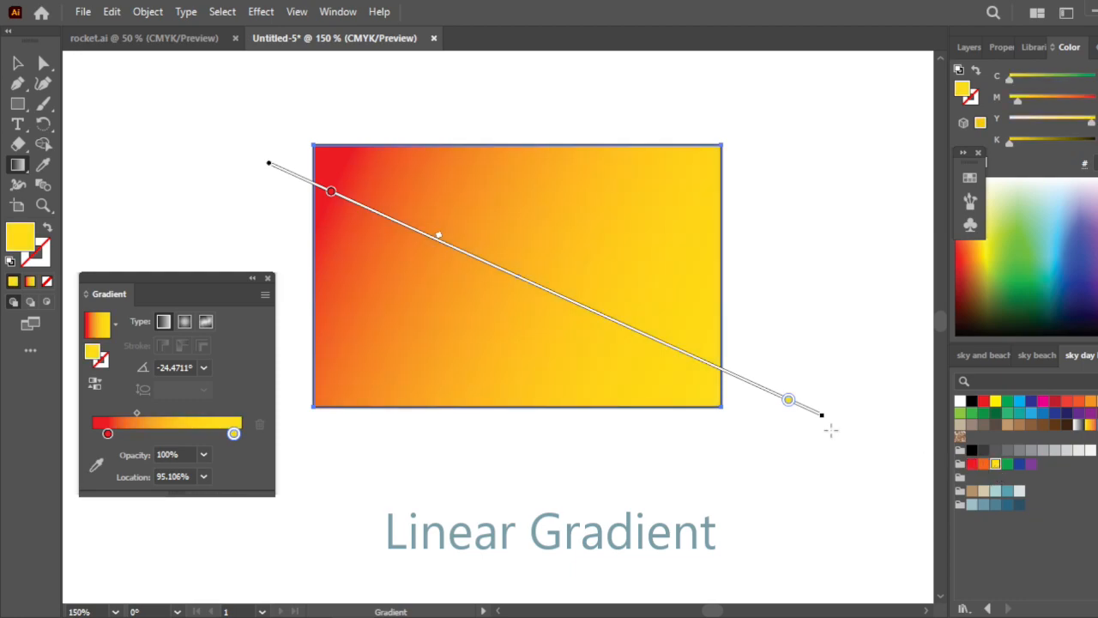
Reposition the red stop to 0%, the yellow stop to about 80% and their midpoint, and redraw the gradient nearly horizontally at about -1.2°
mouse_move(438, 239)
left_mouse_down()
mouse_move(657, 337)
mouse_move(444, 239)
left_mouse_up()
mouse_move(336, 198)
left_mouse_down()
mouse_move(363, 221)
mouse_move(532, 260)
mouse_move(460, 229)
left_mouse_up()
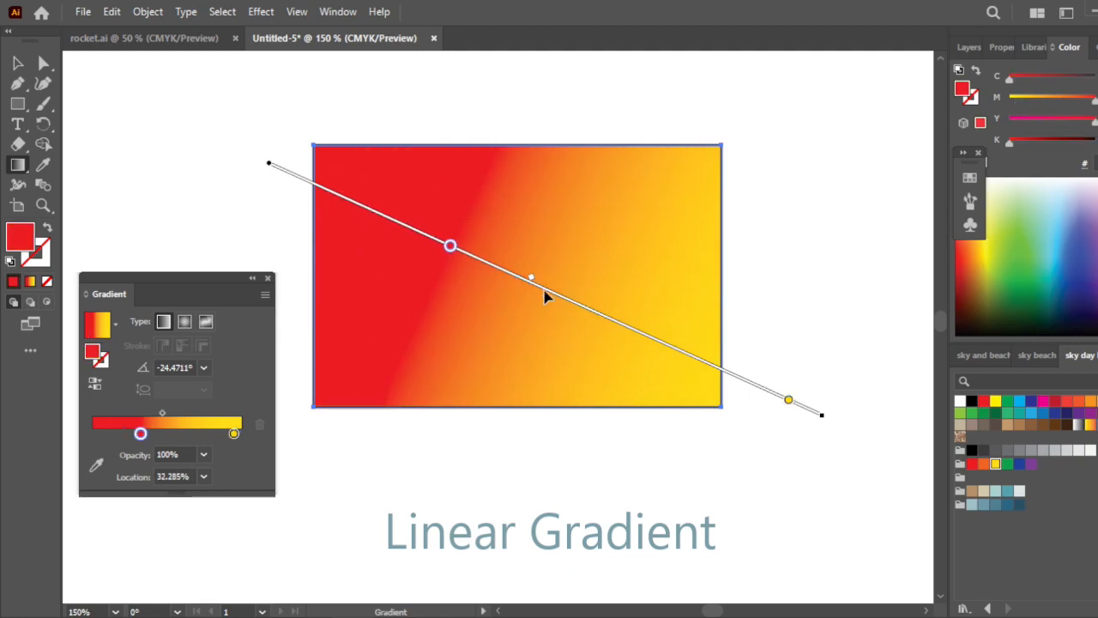
left_click_drag(544, 287, 631, 324)
left_click_drag(788, 406, 707, 365)
left_click_drag(452, 251, 275, 165)
mouse_move(503, 269)
left_mouse_down()
mouse_move(410, 229)
mouse_move(613, 318)
mouse_move(528, 282)
left_mouse_up()
mouse_move(292, 304)
left_mouse_down()
mouse_move(780, 304)
mouse_move(807, 314)
left_mouse_up()
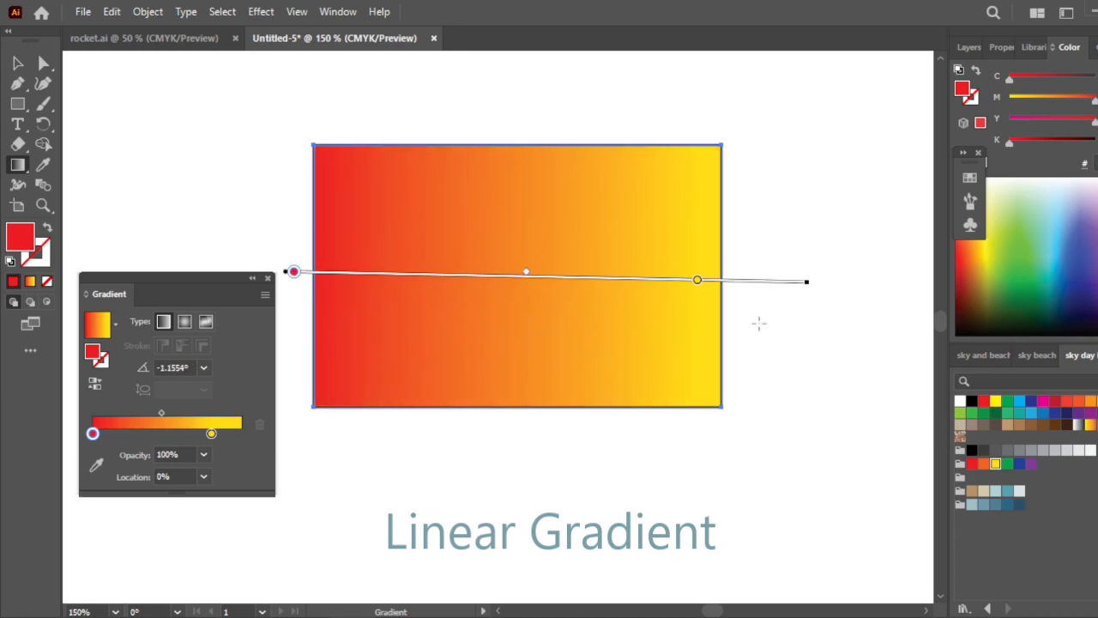
Recolour the gradient's yellow stop light teal and its red stop dark blue
left_click(698, 281)
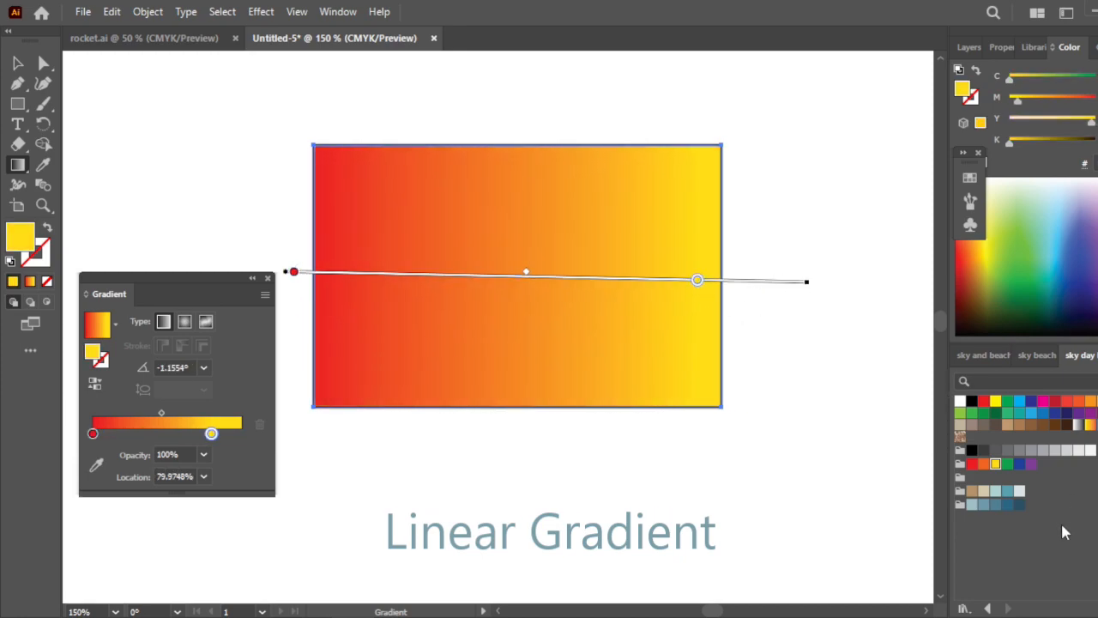
left_click(994, 491)
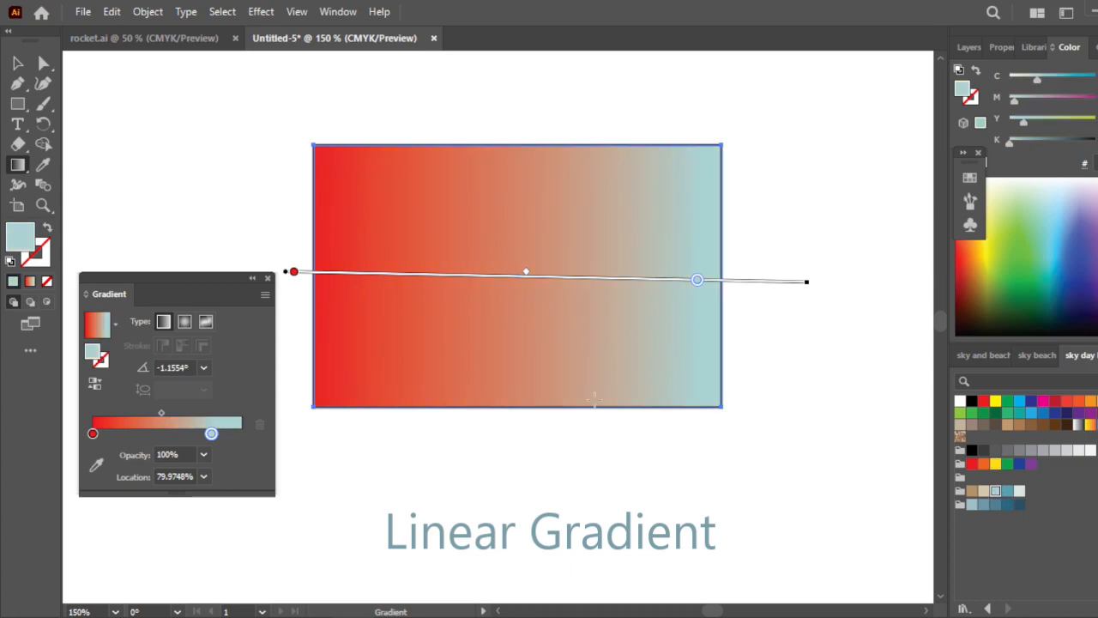
left_click(292, 273)
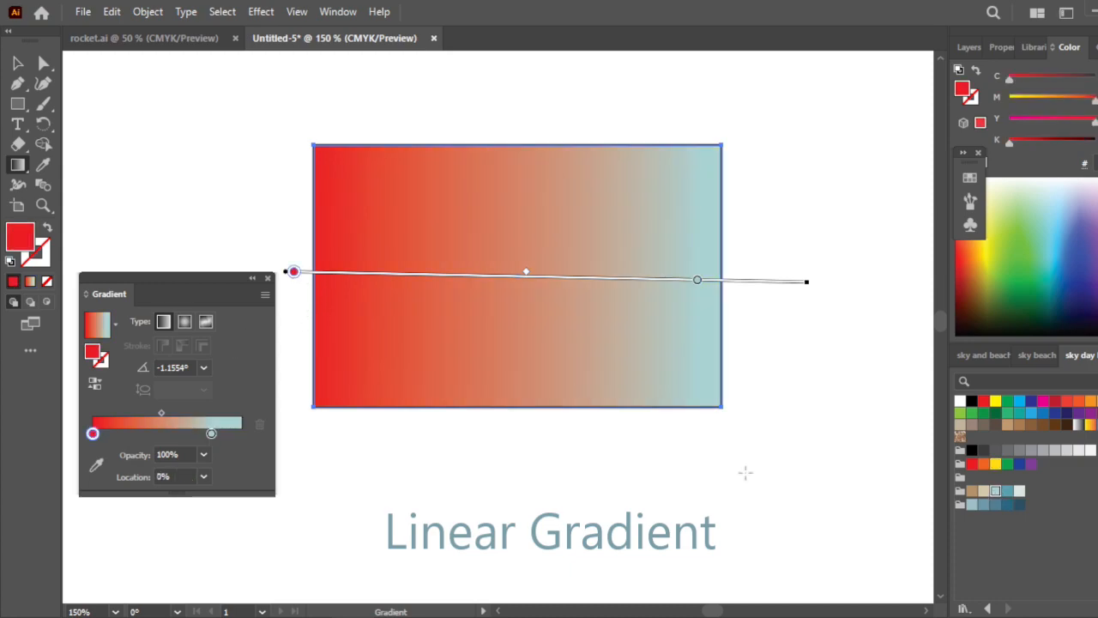
left_click(1019, 505)
Move the light teal stop near the gradient's end and the dark blue stop to about 11%, adjusting the blend midpoint
mouse_move(529, 279)
left_mouse_down()
mouse_move(596, 284)
mouse_move(512, 284)
left_mouse_up()
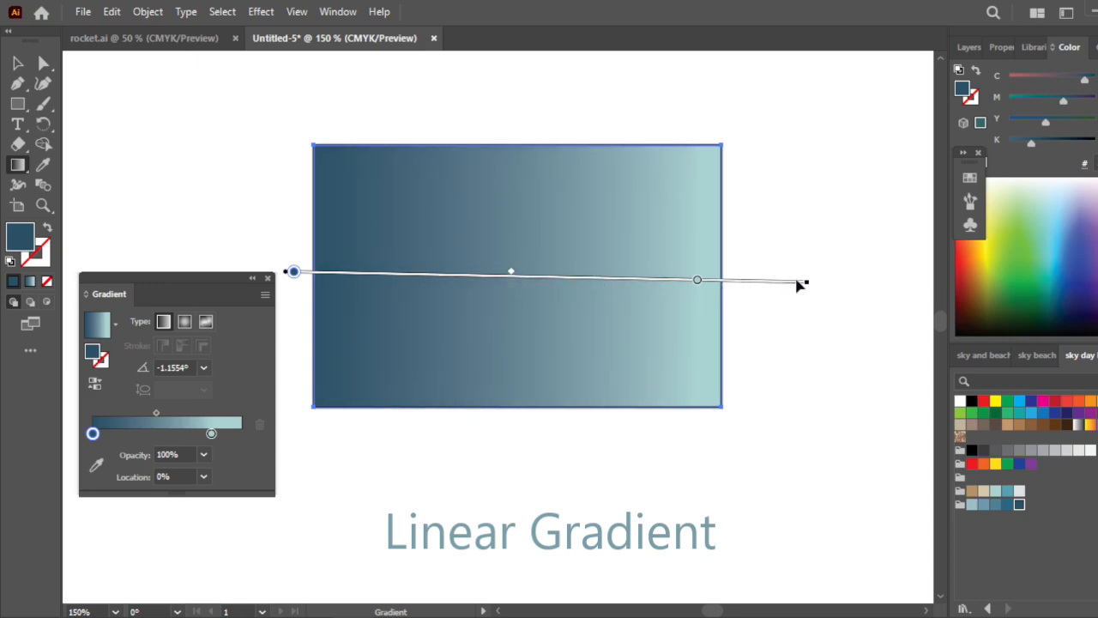
mouse_move(699, 283)
left_mouse_down()
mouse_move(640, 284)
mouse_move(799, 282)
left_mouse_up()
mouse_move(567, 277)
left_mouse_down()
mouse_move(480, 276)
mouse_move(565, 276)
left_mouse_up()
left_click_drag(292, 273, 351, 273)
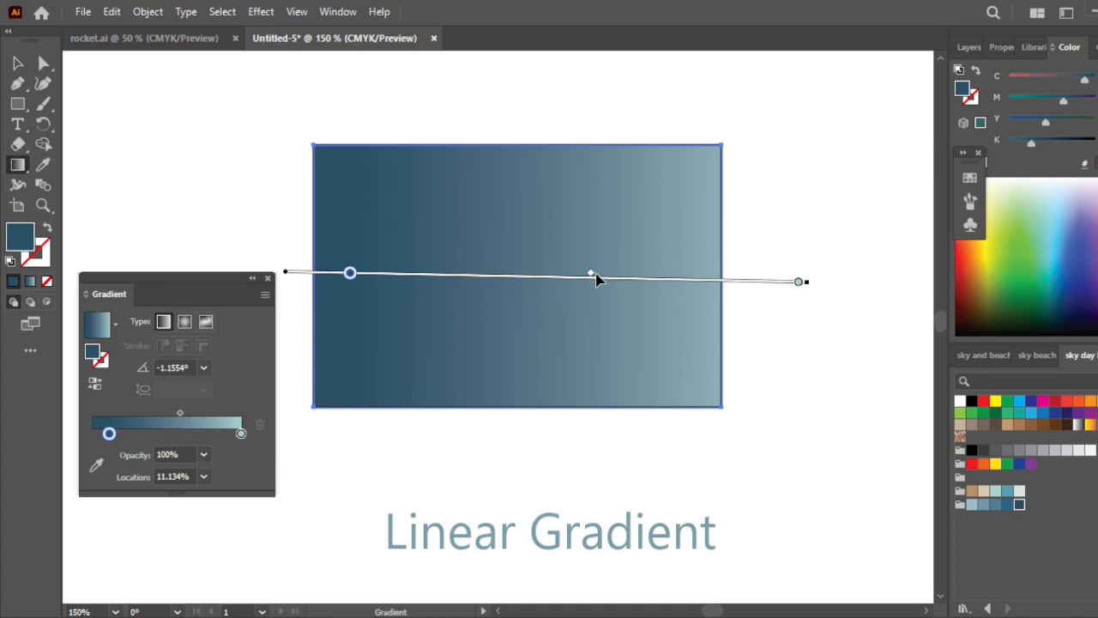
mouse_move(599, 274)
left_mouse_down()
mouse_move(486, 284)
mouse_move(603, 246)
mouse_move(644, 306)
mouse_move(515, 326)
mouse_move(583, 325)
mouse_move(587, 275)
left_mouse_up()
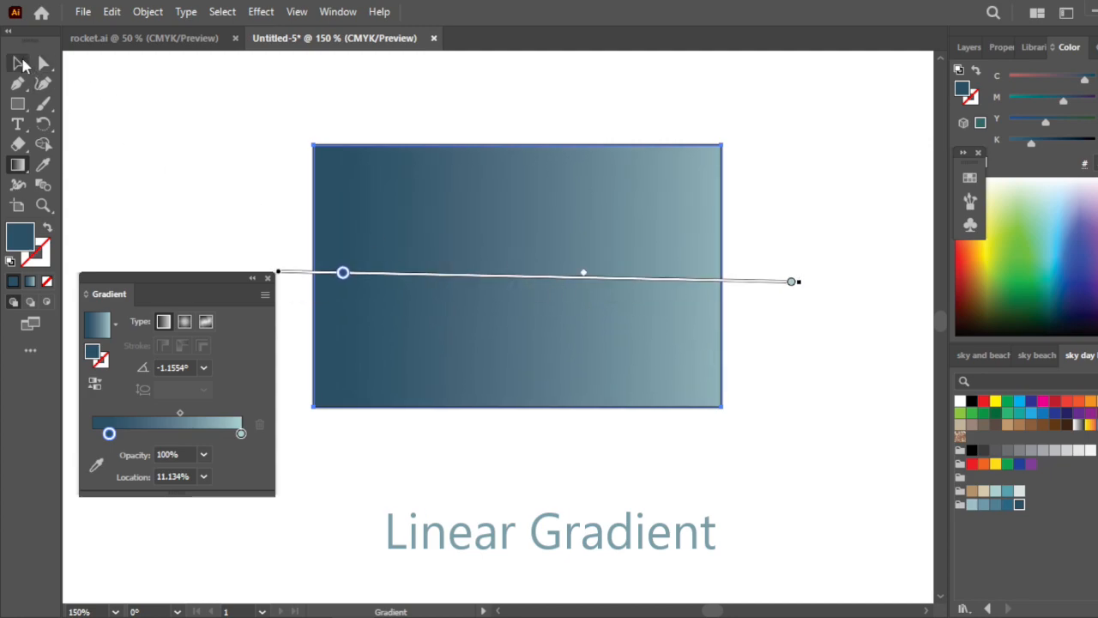
Delete the gradient rectangle and draw a circle with no fill in the middle of the canvas
left_click(18, 64)
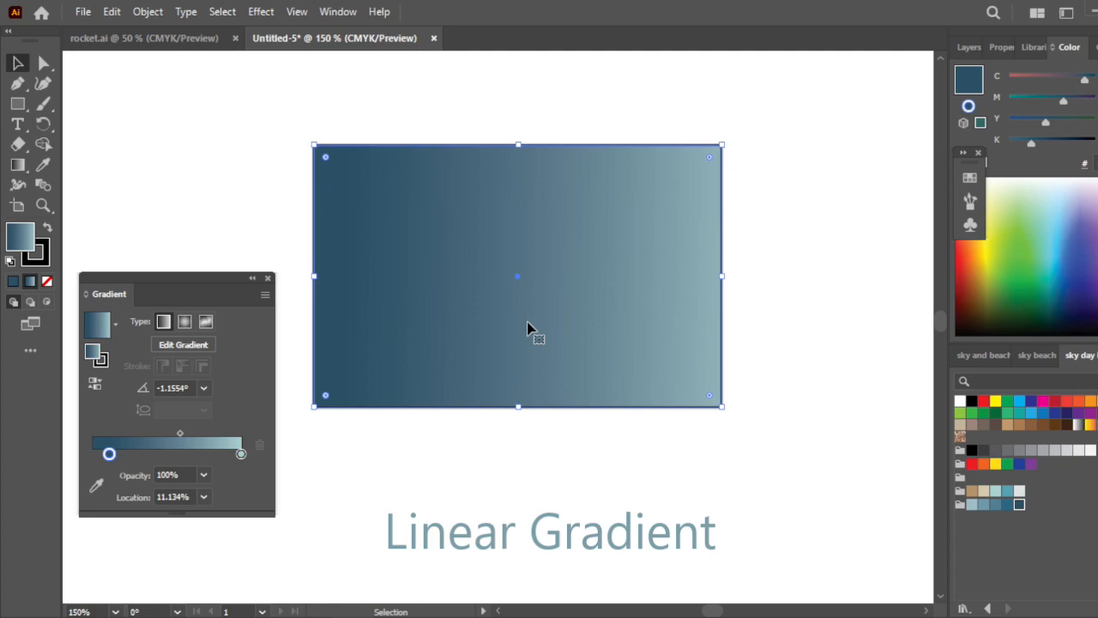
key("Delete")
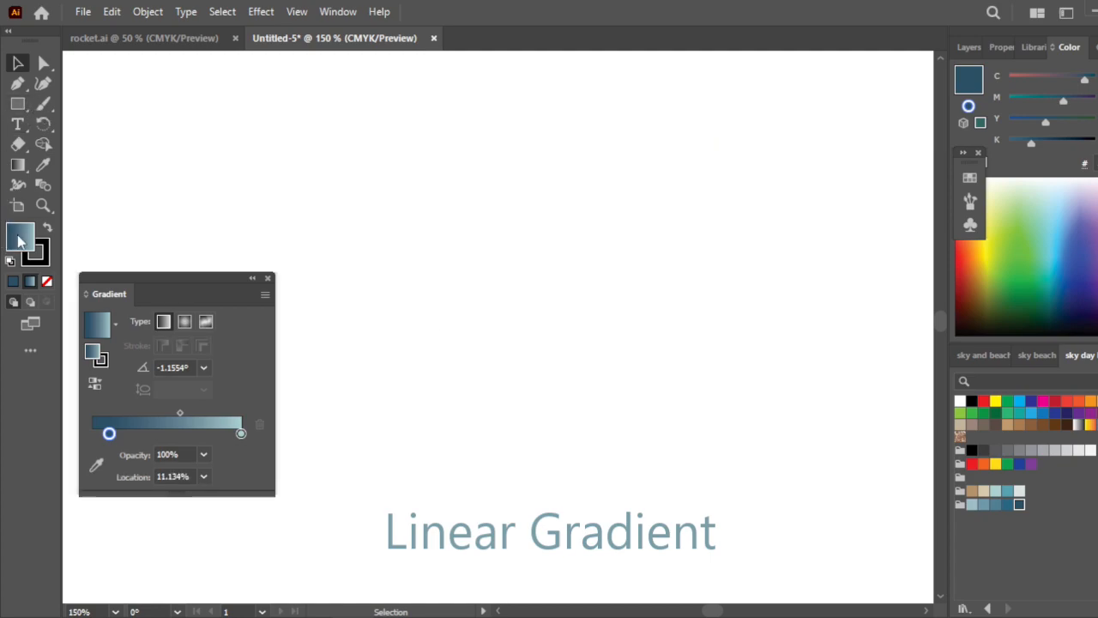
left_click(46, 282)
left_click(18, 104)
left_click_drag(18, 106, 77, 126)
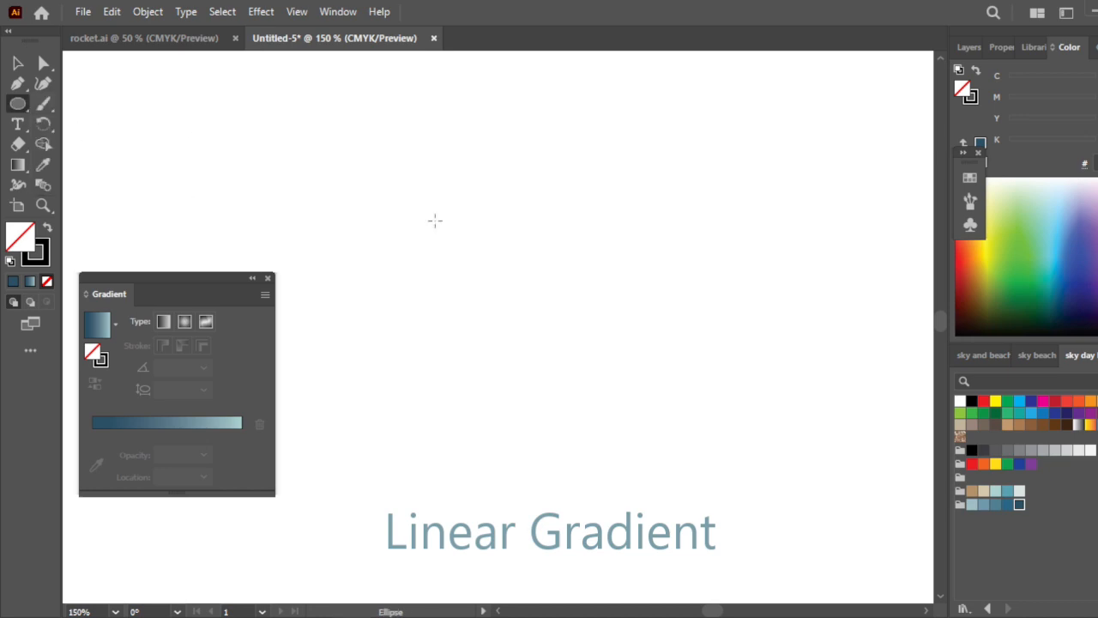
left_click_drag(669, 192, 395, 466)
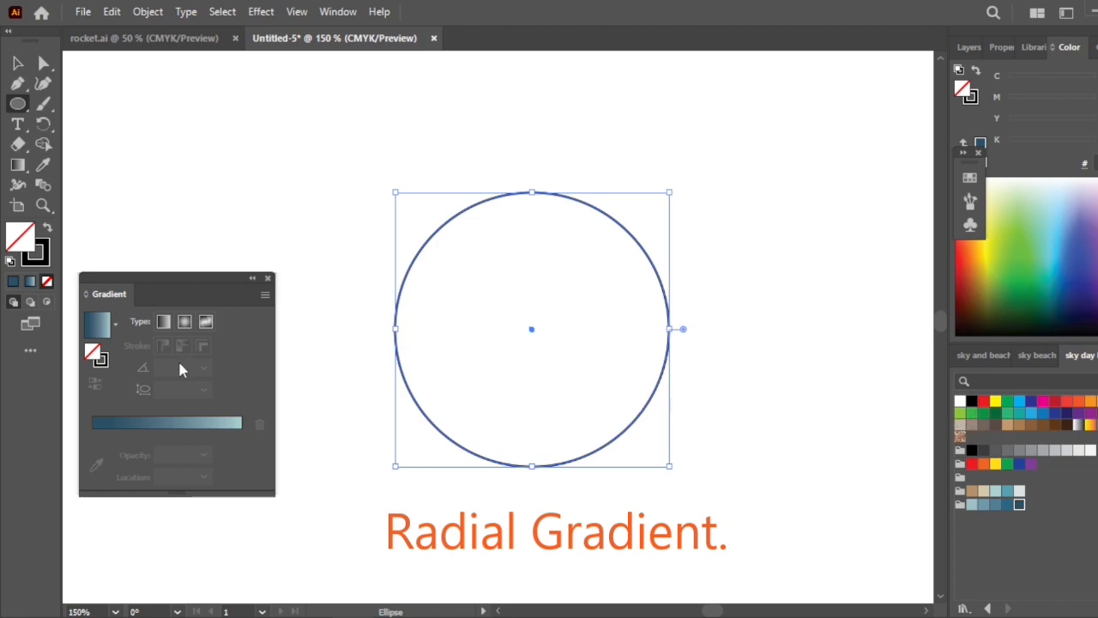
Fill the circle with a radial gradient, shift the circle slightly up and to the right, and start editing its gradient
left_click(187, 325)
mouse_move(531, 330)
left_mouse_down()
mouse_move(574, 327)
mouse_move(550, 325)
left_mouse_up()
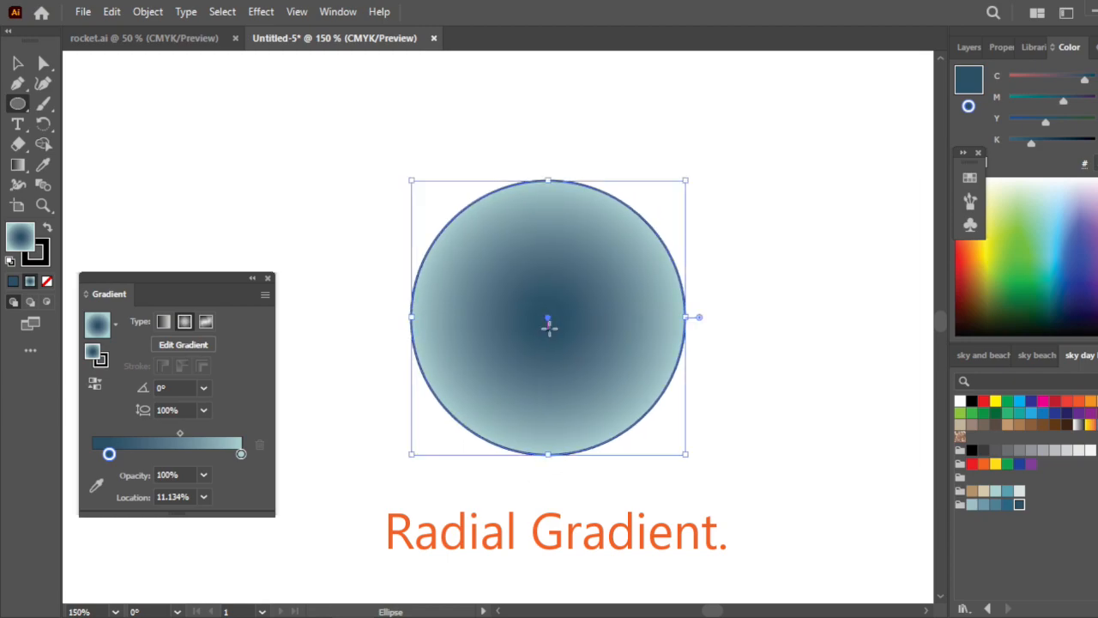
left_click(182, 348)
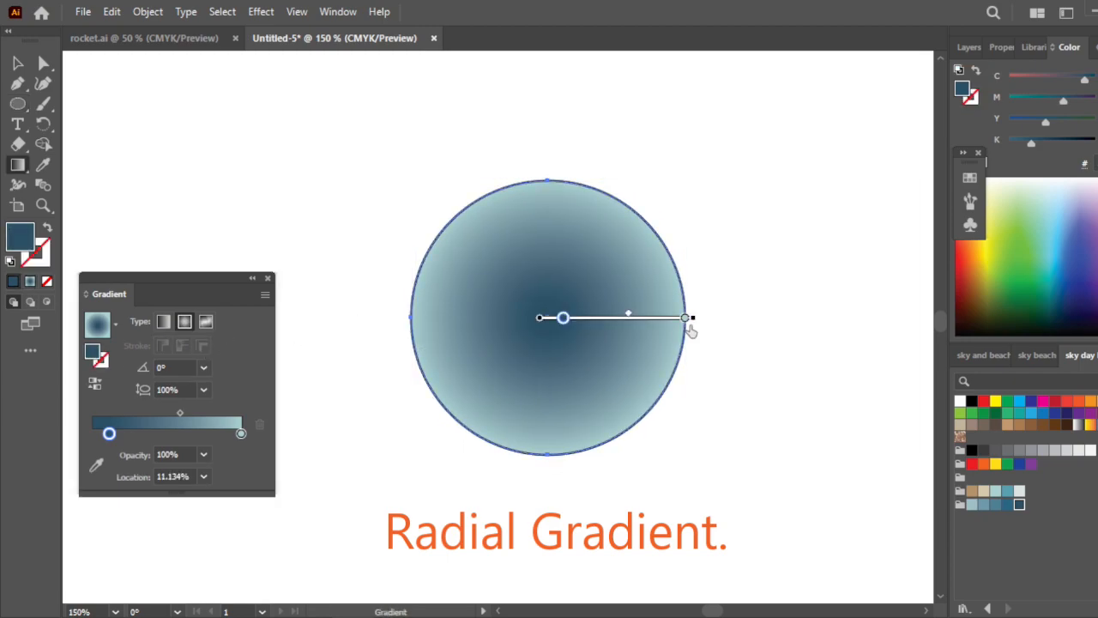
Move the dark blue stop to about 46%, extend the radial gradient beyond the circle's edge and recentre its origin
left_click(686, 320)
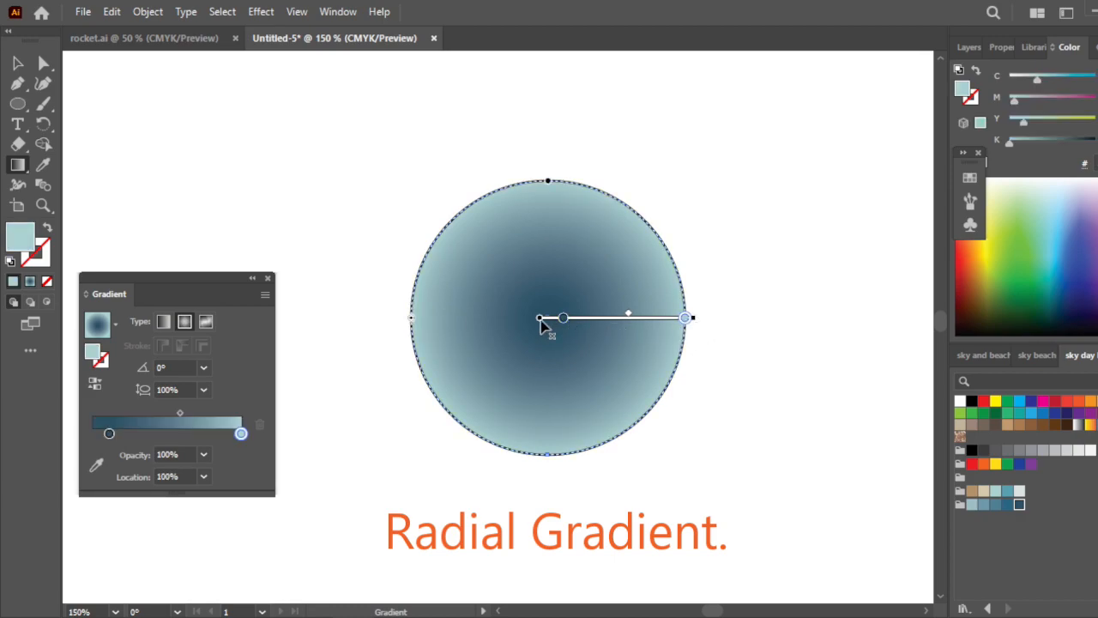
mouse_move(541, 335)
left_mouse_down()
mouse_move(569, 336)
mouse_move(721, 441)
mouse_move(730, 461)
mouse_move(541, 340)
mouse_move(373, 311)
mouse_move(555, 314)
mouse_move(676, 420)
mouse_move(507, 387)
mouse_move(554, 287)
mouse_move(606, 417)
mouse_move(463, 337)
mouse_move(561, 343)
mouse_move(546, 327)
mouse_move(620, 327)
left_mouse_up()
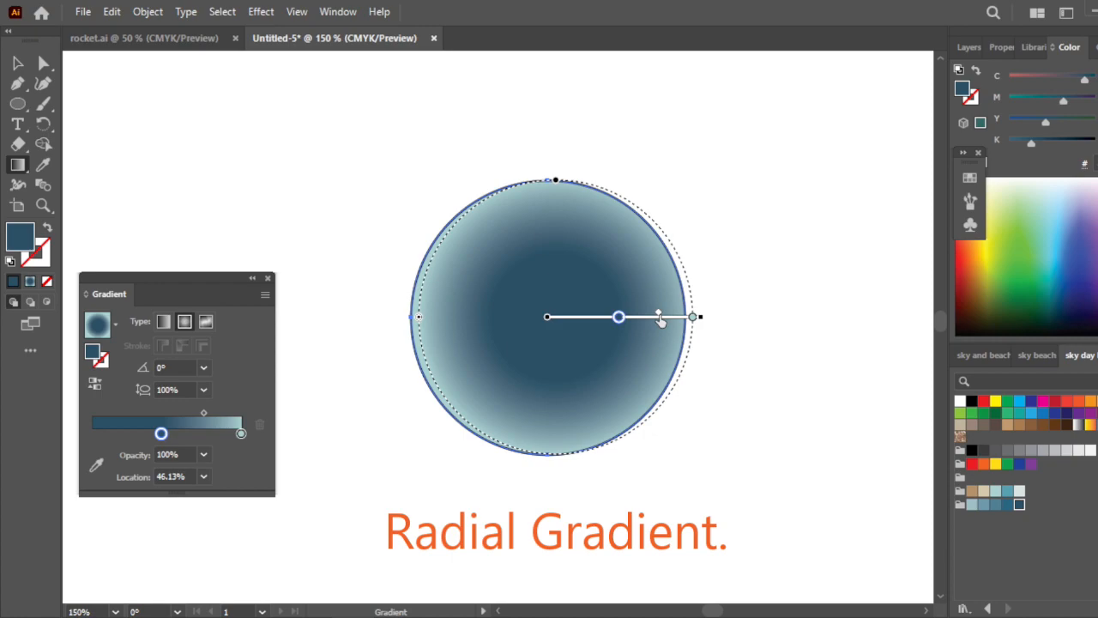
left_click_drag(553, 332, 749, 330)
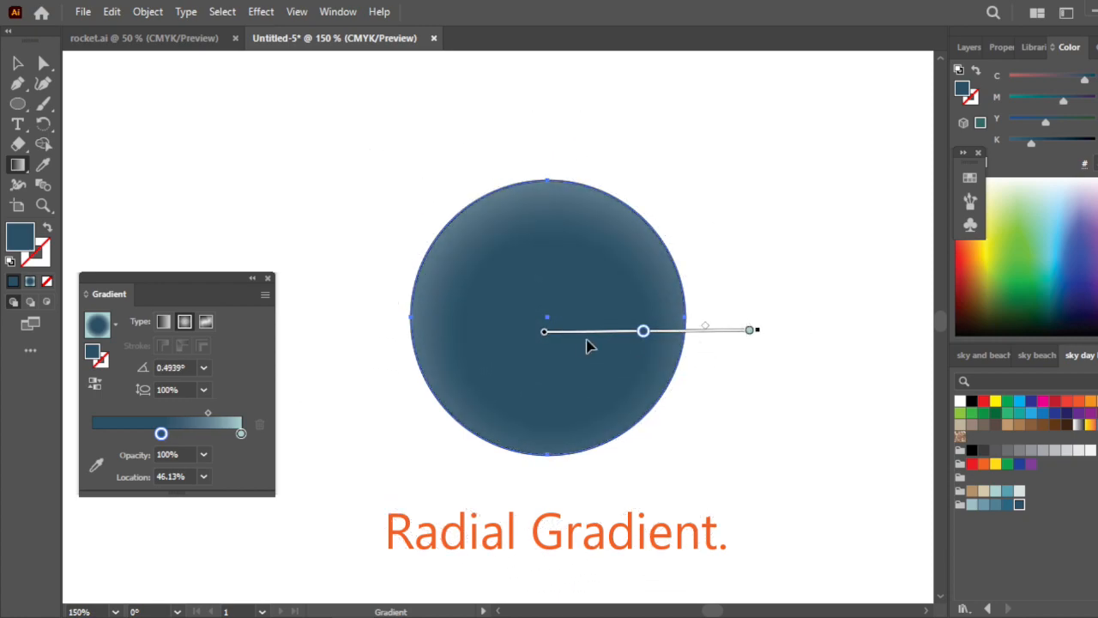
left_click_drag(544, 330, 549, 322)
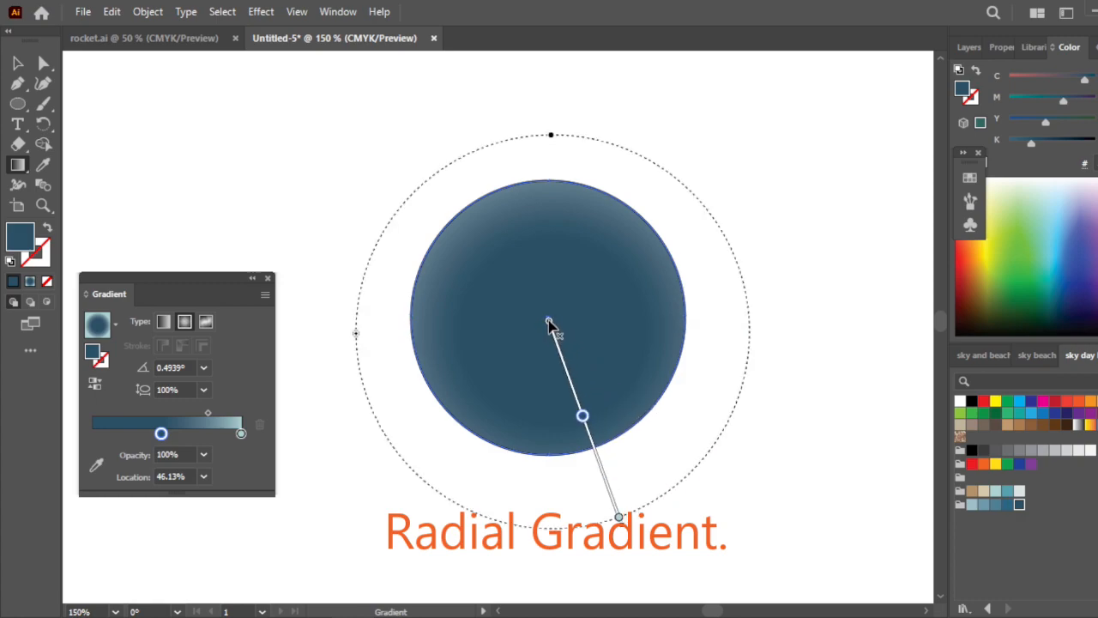
Reposition the dark blue stop to about 1.4% and the light teal stop to about 74%, with the midpoint closer to the centre
left_click_drag(585, 418, 567, 372)
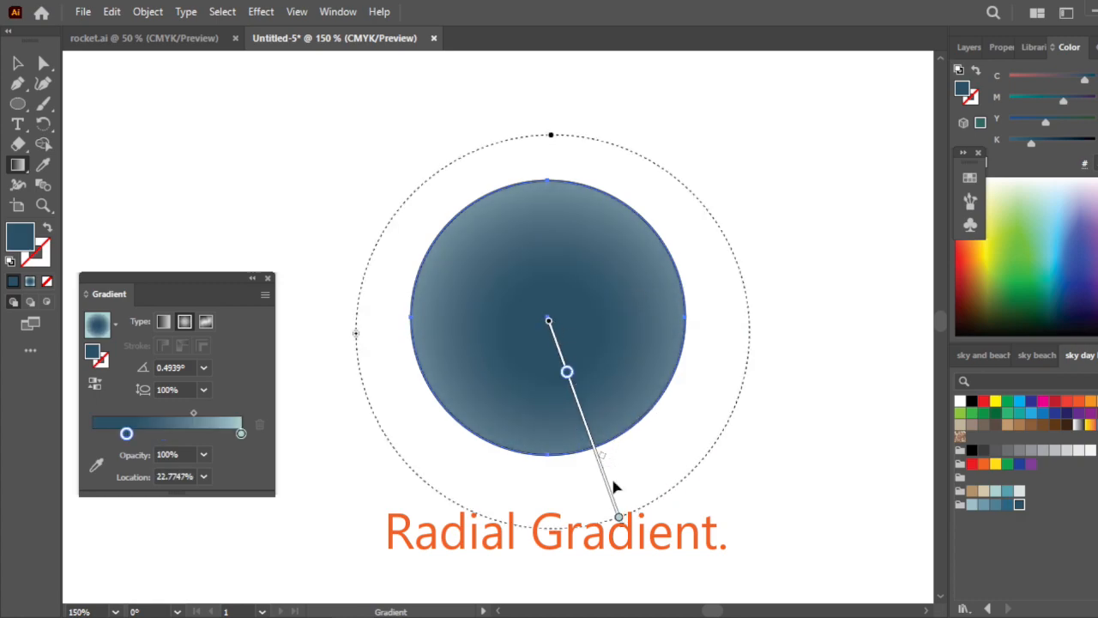
left_click_drag(618, 518, 552, 331)
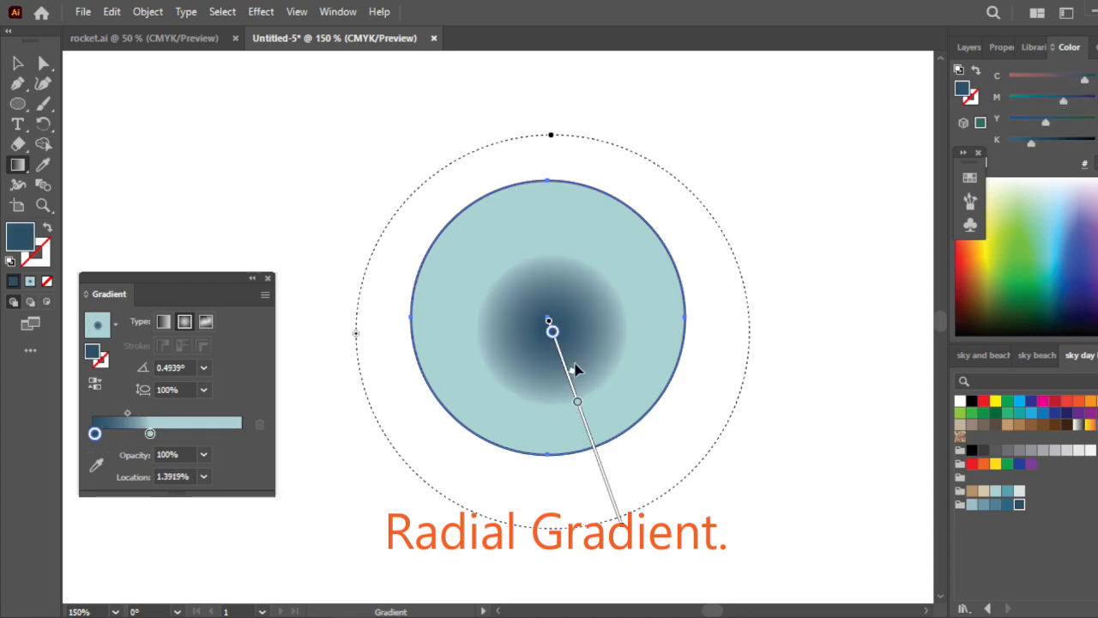
left_click_drag(579, 403, 607, 483)
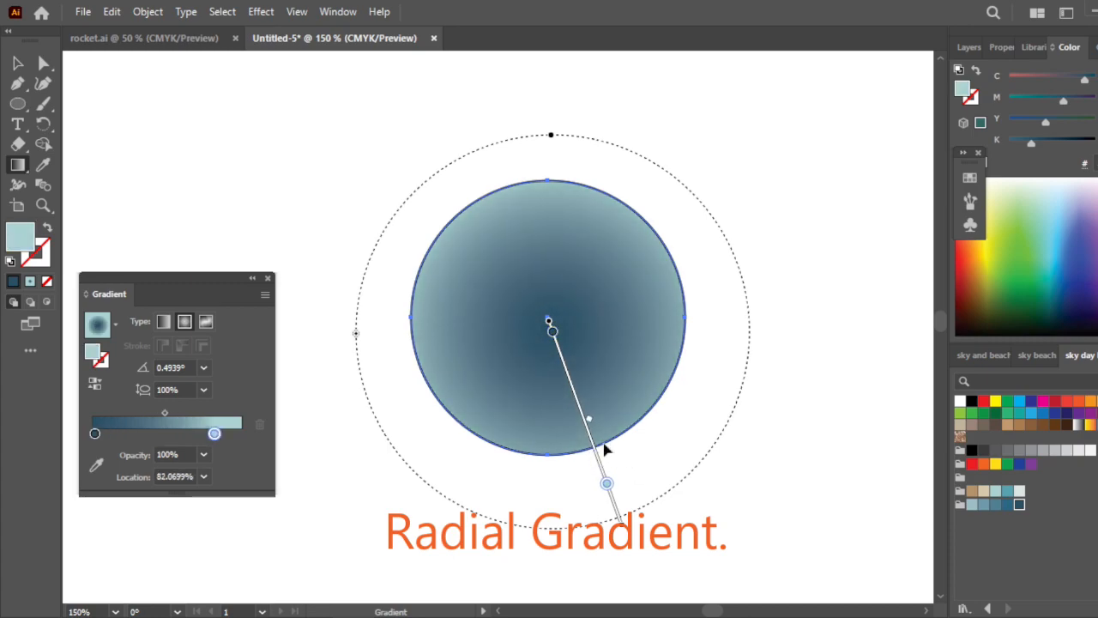
mouse_move(589, 419)
left_mouse_down()
mouse_move(564, 355)
mouse_move(622, 449)
mouse_move(578, 372)
left_mouse_up()
mouse_move(611, 489)
left_mouse_down()
mouse_move(584, 405)
mouse_move(614, 463)
mouse_move(604, 477)
left_mouse_up()
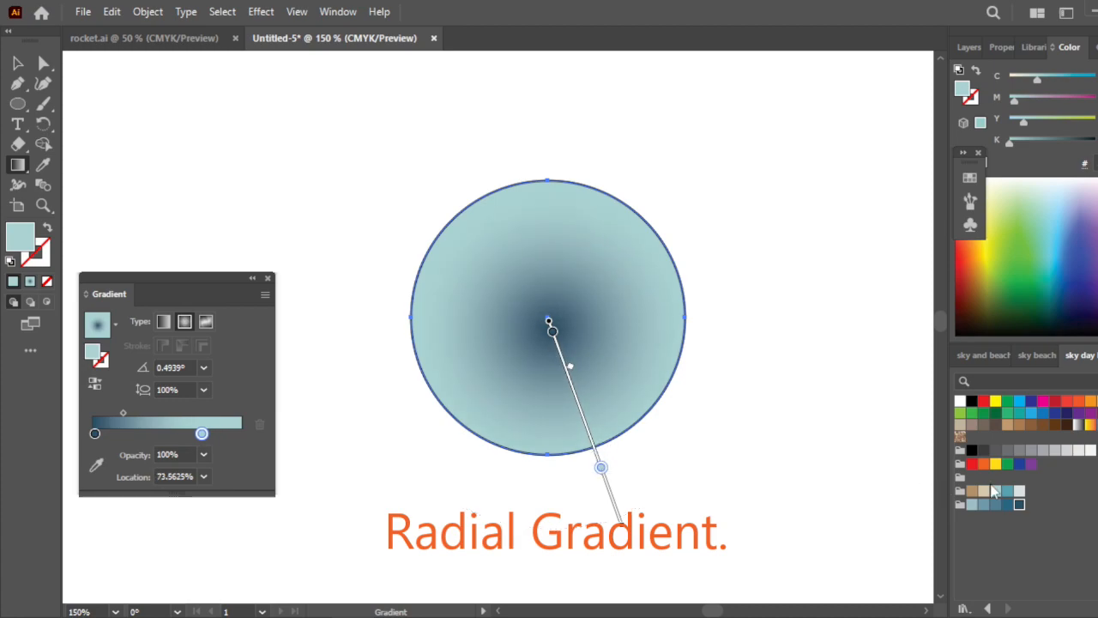
Recolour the radial gradient's outer stop pale grey, place it at about 71%, and shift the midpoint outward
left_click(1020, 491)
mouse_move(601, 468)
left_mouse_down()
mouse_move(572, 421)
mouse_move(599, 461)
left_mouse_up()
mouse_move(570, 375)
left_mouse_down()
mouse_move(596, 434)
mouse_move(559, 341)
mouse_move(569, 372)
left_mouse_up()
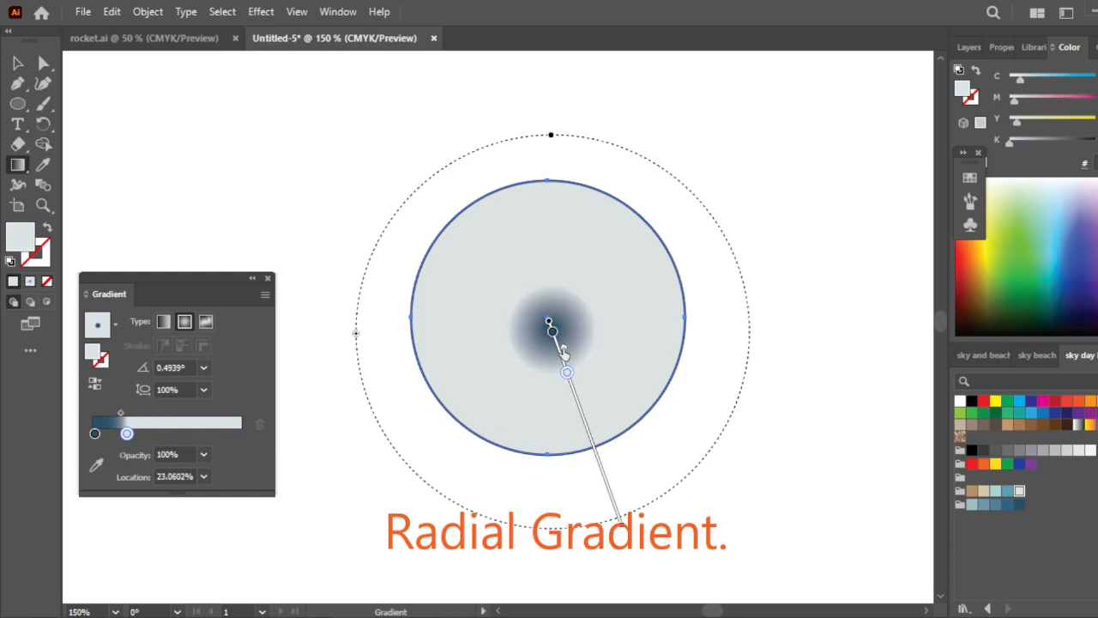
left_click_drag(566, 373, 599, 462)
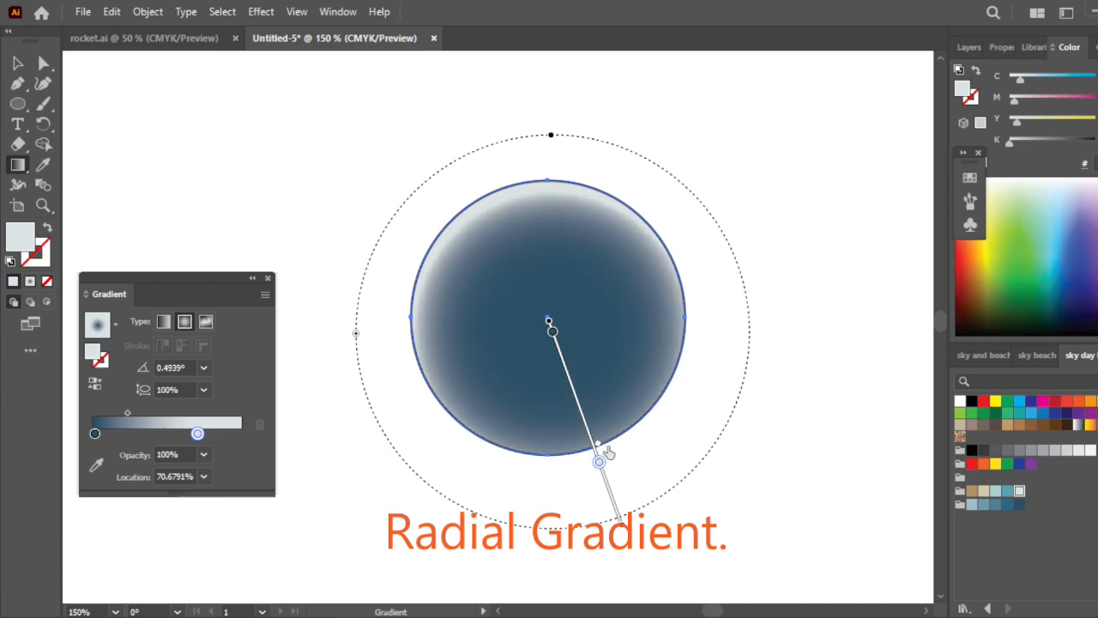
mouse_move(554, 329)
left_mouse_down()
mouse_move(611, 474)
mouse_move(620, 443)
mouse_move(598, 314)
left_mouse_up()
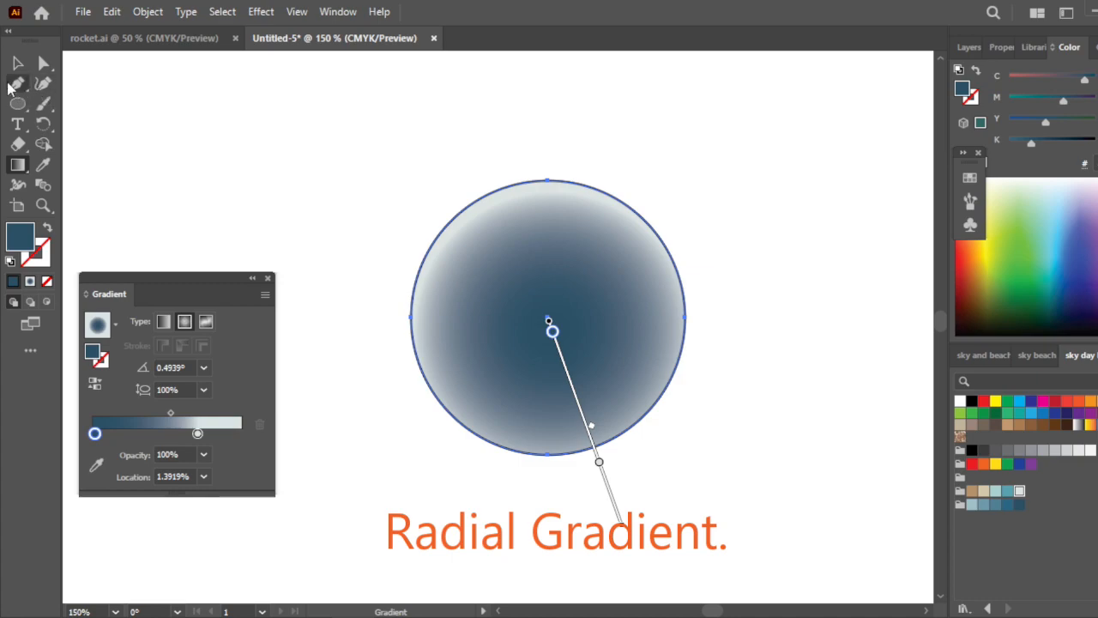
Delete the gradient circle and draw a large hexagon in its place, centred in the same area of the artboard
left_click(16, 66)
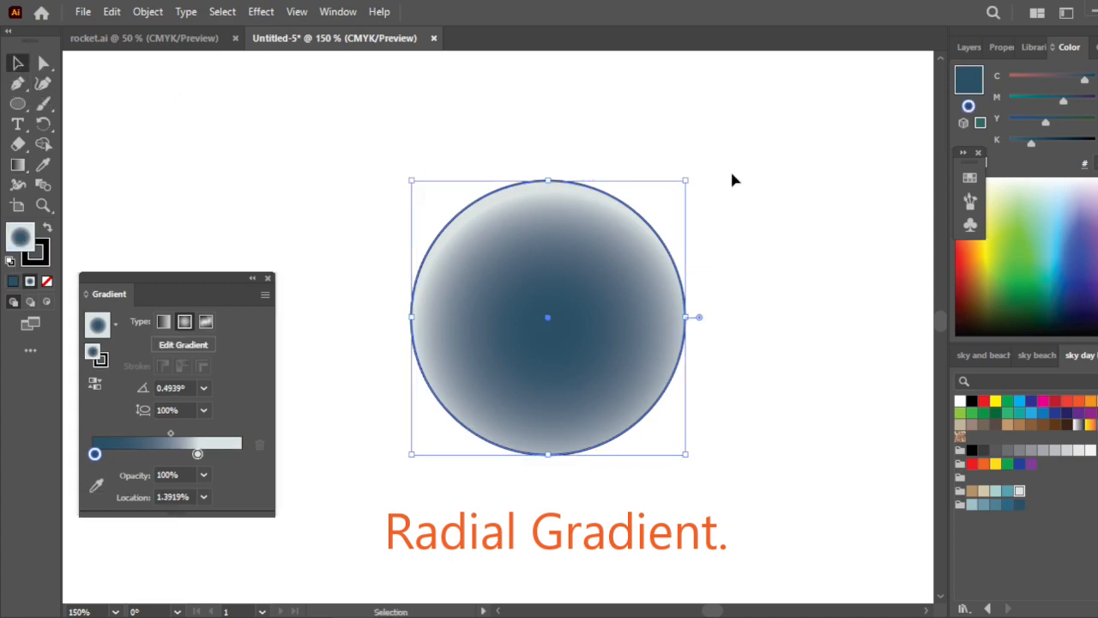
key("Delete")
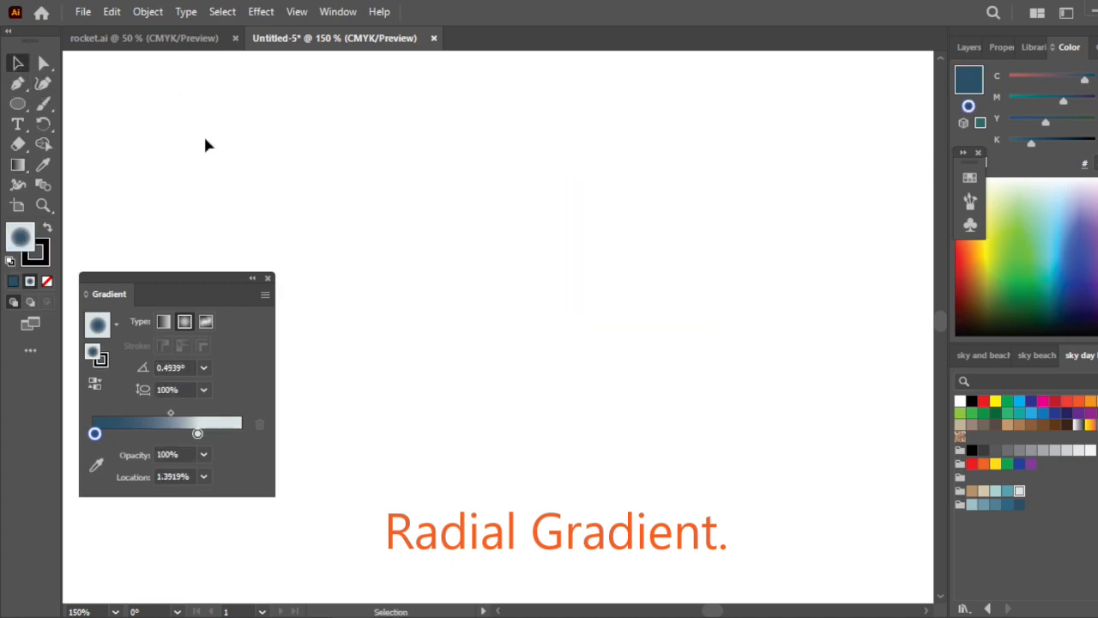
left_click(19, 104)
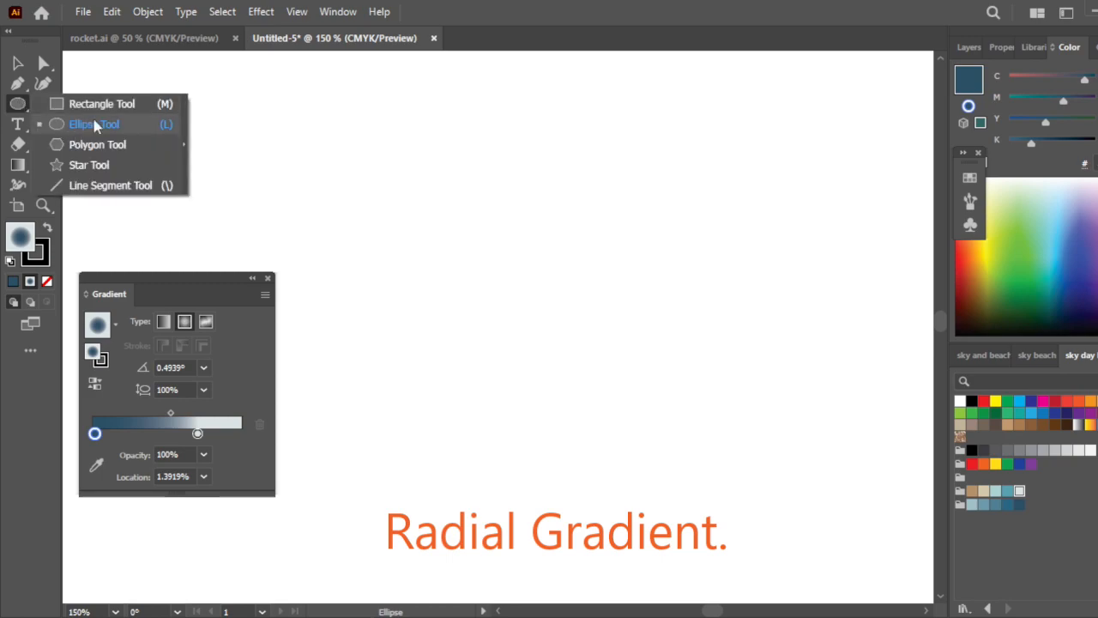
left_click(97, 104)
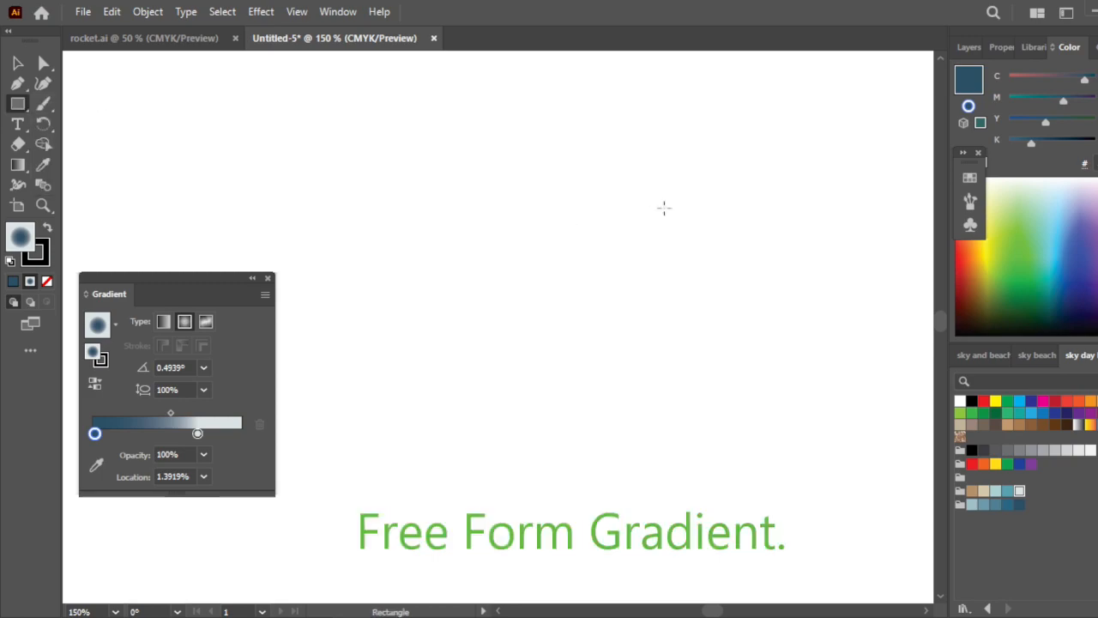
left_click(19, 106)
left_click(62, 146)
left_click_drag(726, 228, 585, 301)
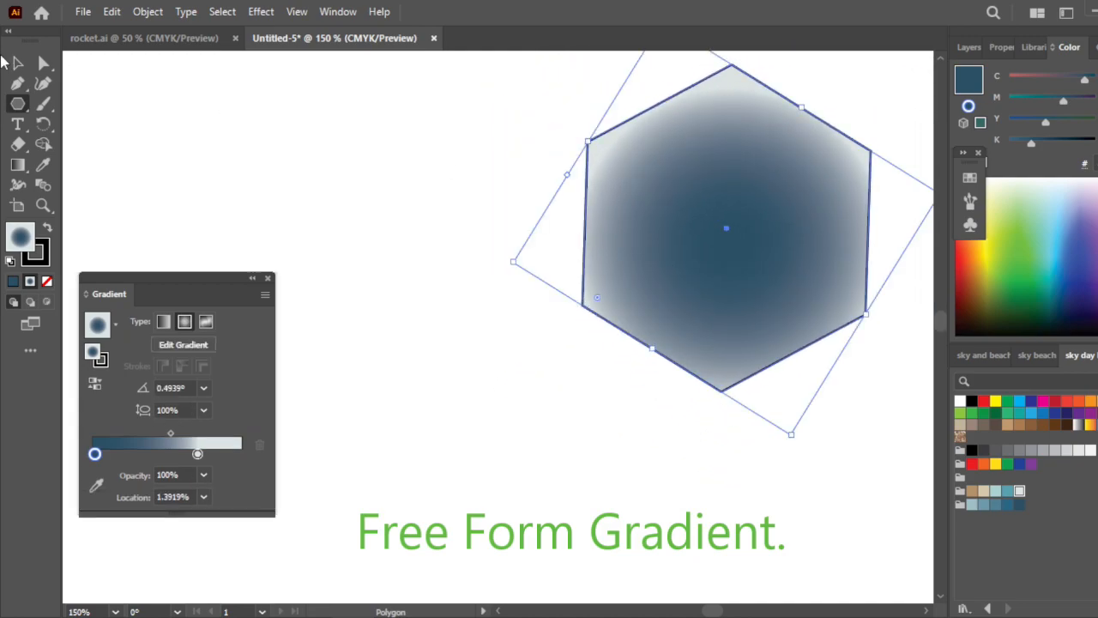
left_click(19, 65)
left_click_drag(797, 294, 623, 369)
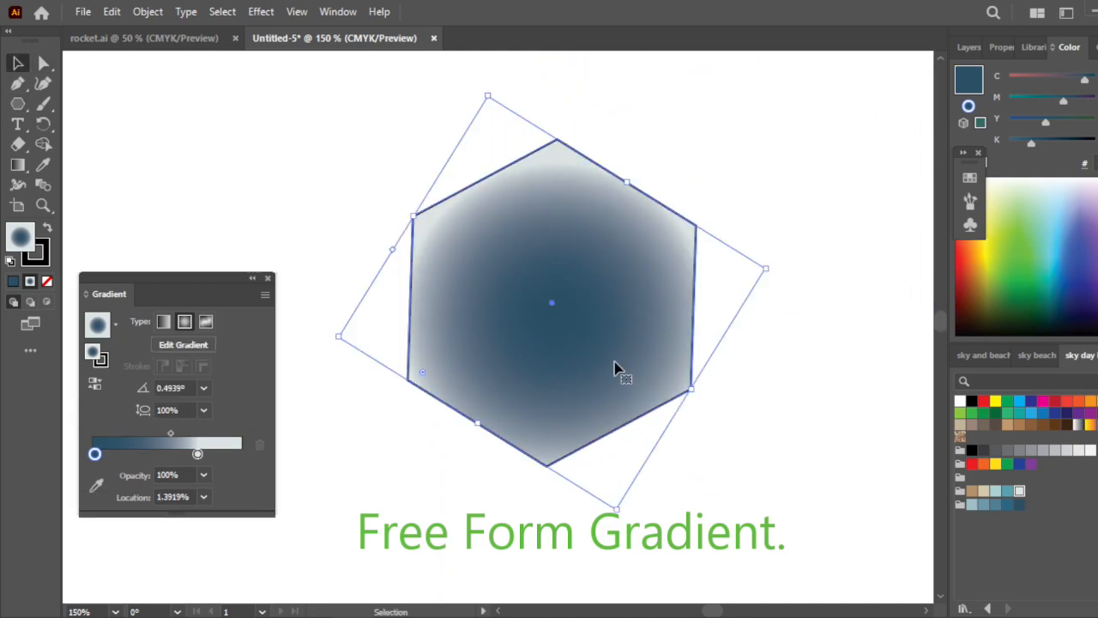
Apply a freeform gradient to the hexagon and pull the green, black and right-hand lilac stops inward from the edges
left_click(214, 322)
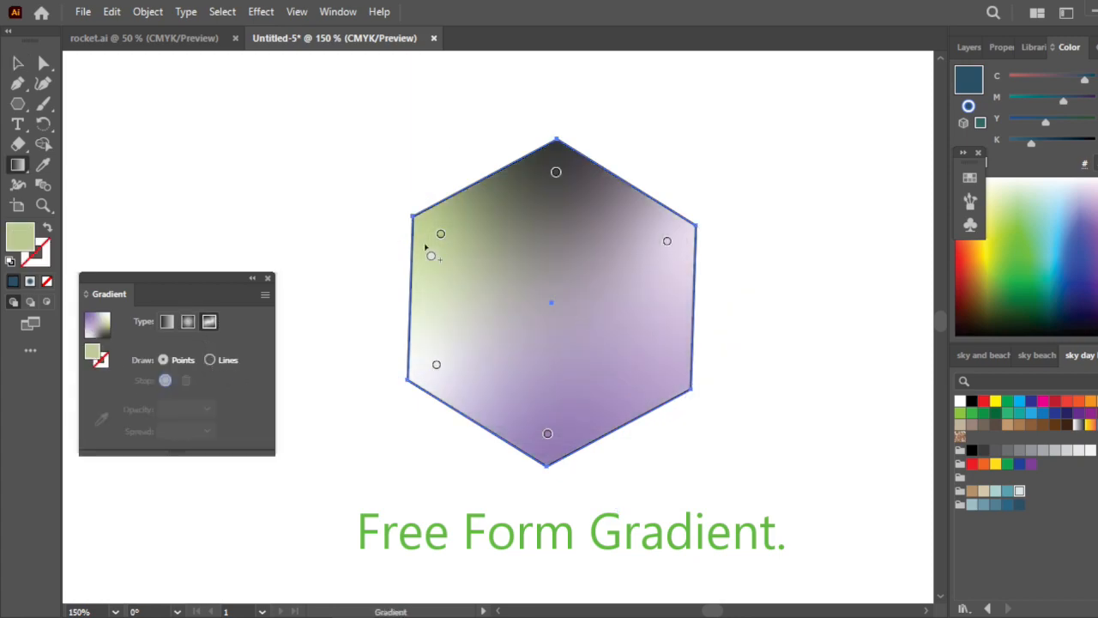
left_click_drag(440, 235, 468, 280)
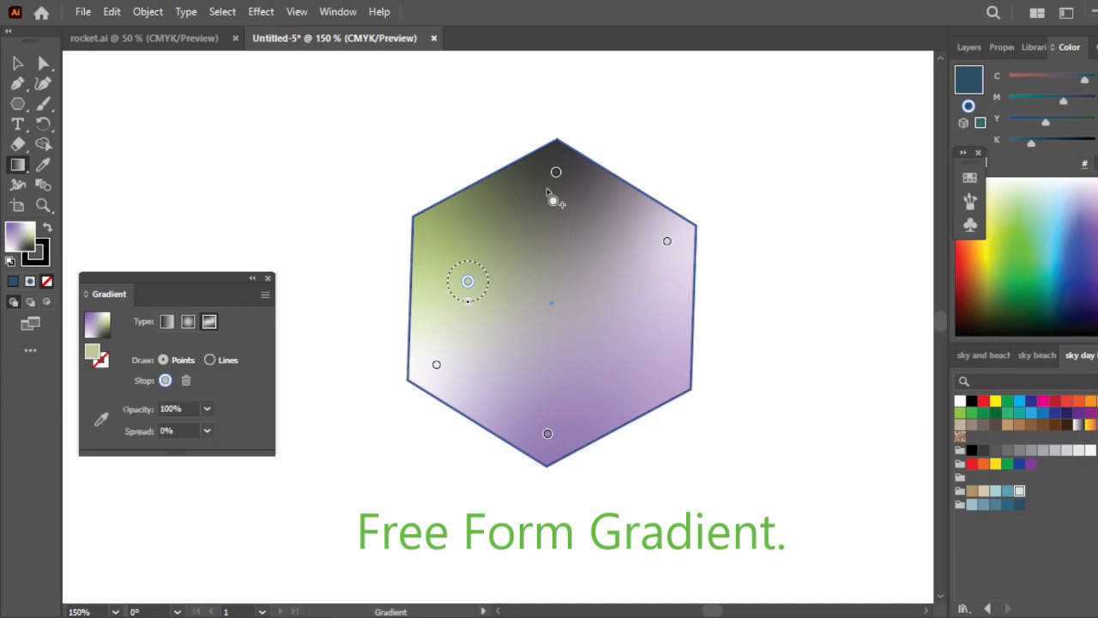
left_click_drag(555, 174, 552, 236)
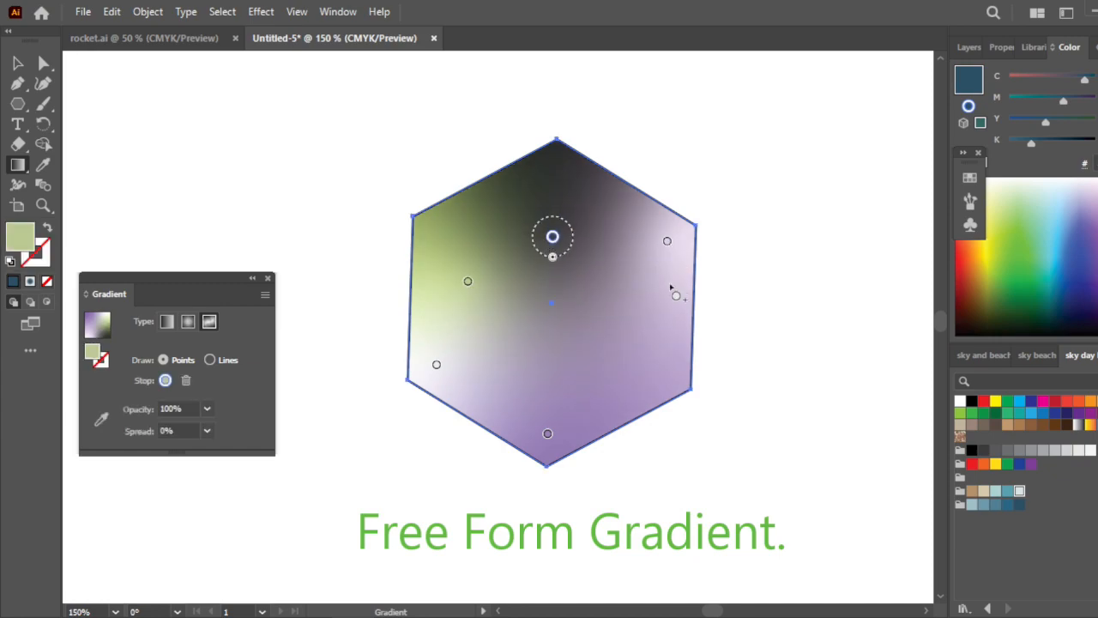
left_click_drag(667, 240, 674, 292)
Add a tan colour stop near the hexagon's lower-right edge and recolour the right-hand lilac stop beige
left_click(624, 384)
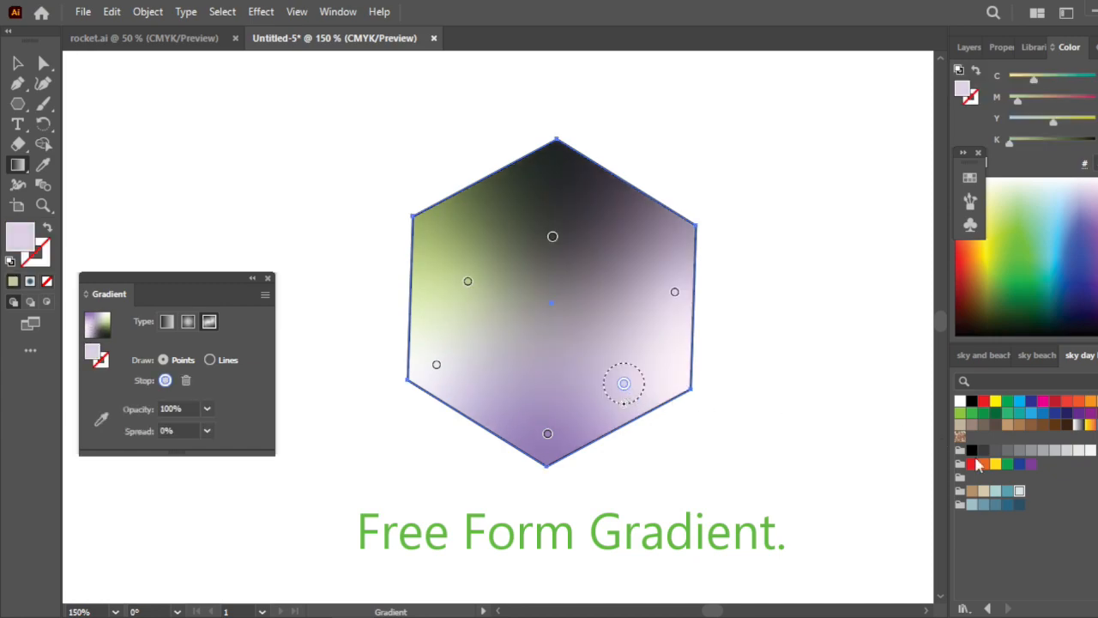
mouse_move(624, 385)
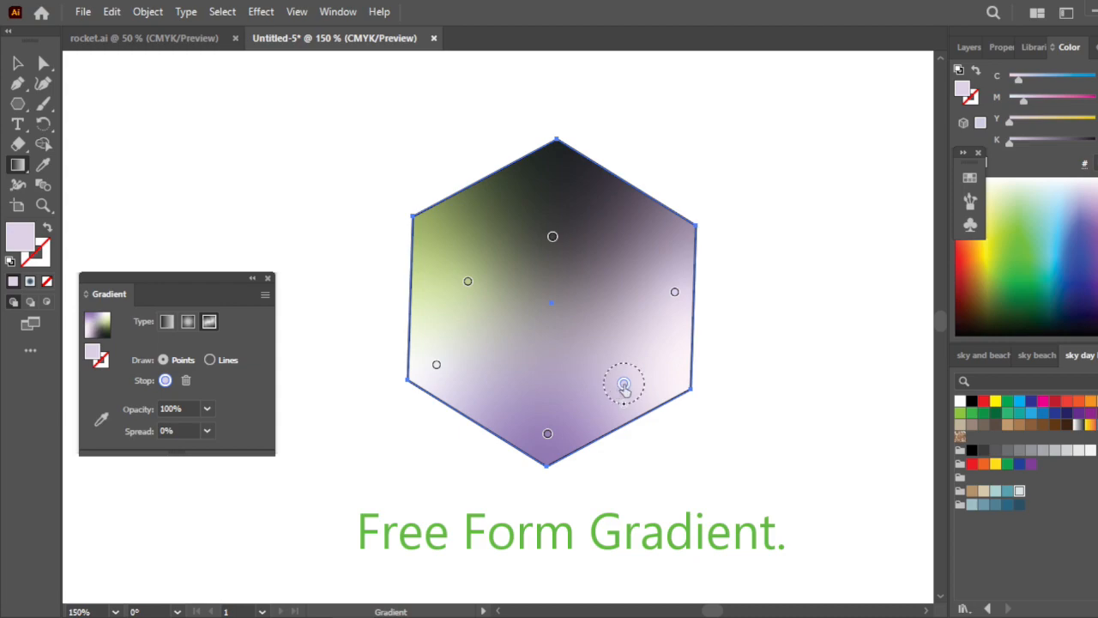
left_click(972, 493)
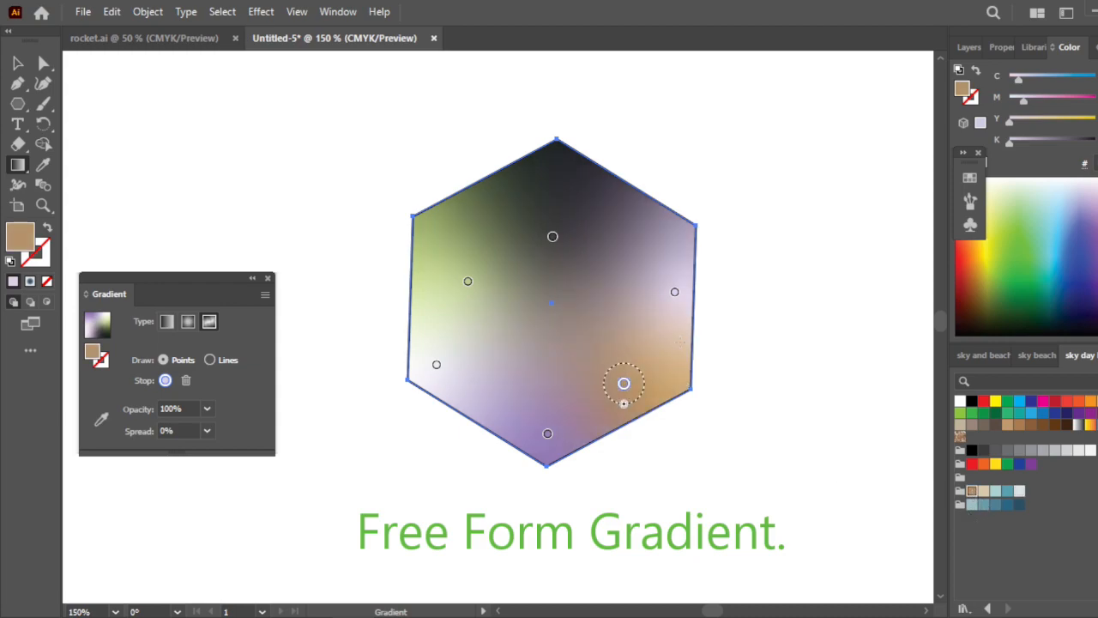
left_click(675, 292)
left_click(984, 491)
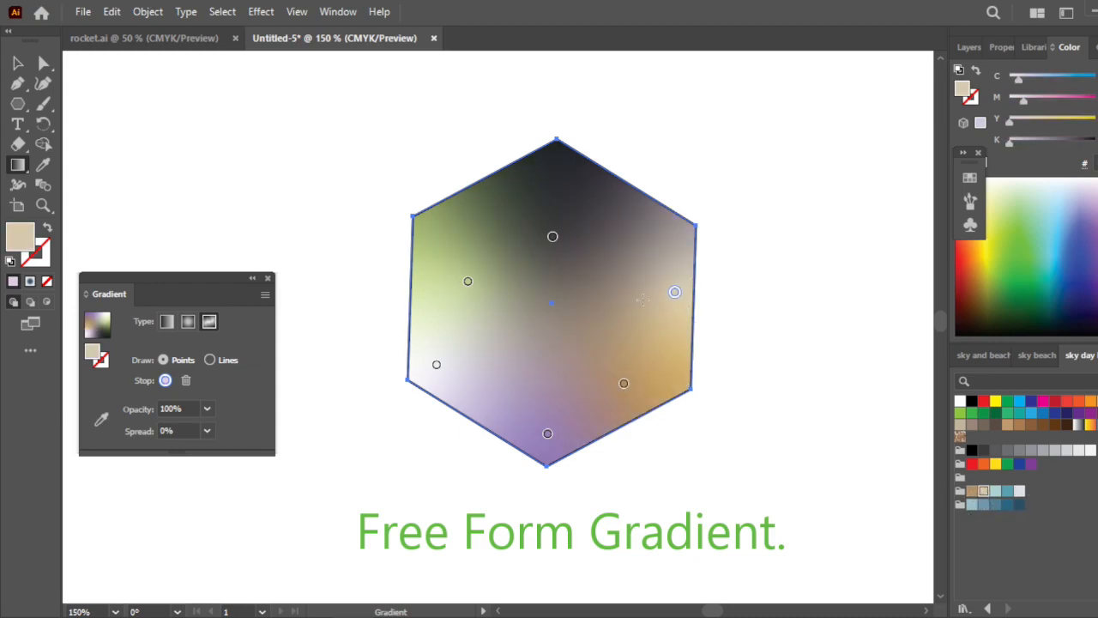
Recolour the hexagon's top stop teal, upper-left stop steel blue, lower-left stop pale grey and bottom stop dark blue
left_click(552, 237)
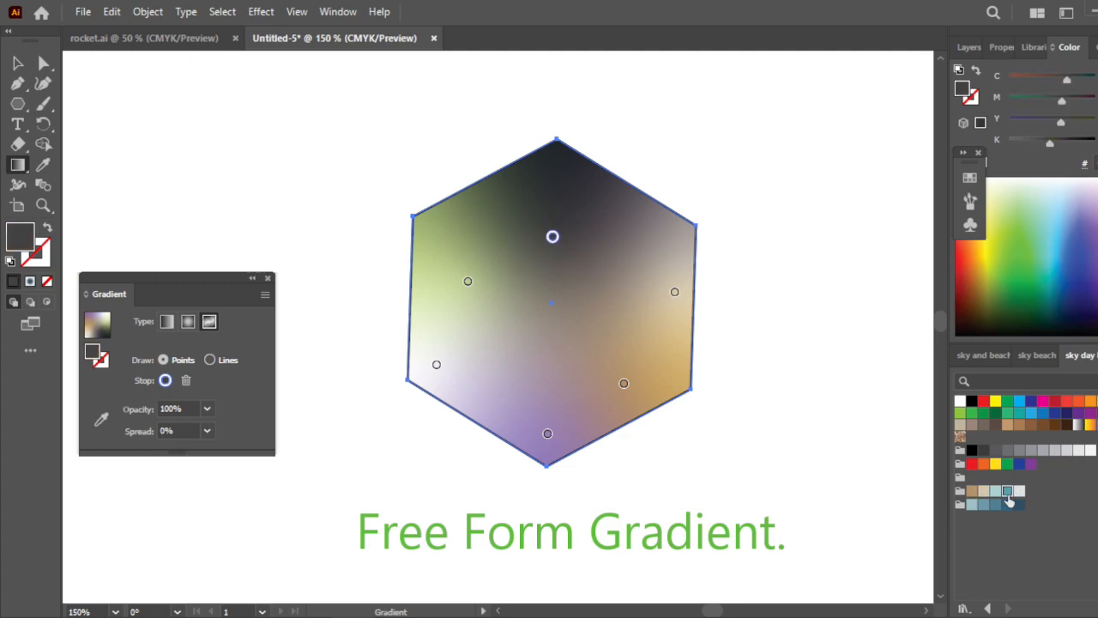
left_click(1008, 491)
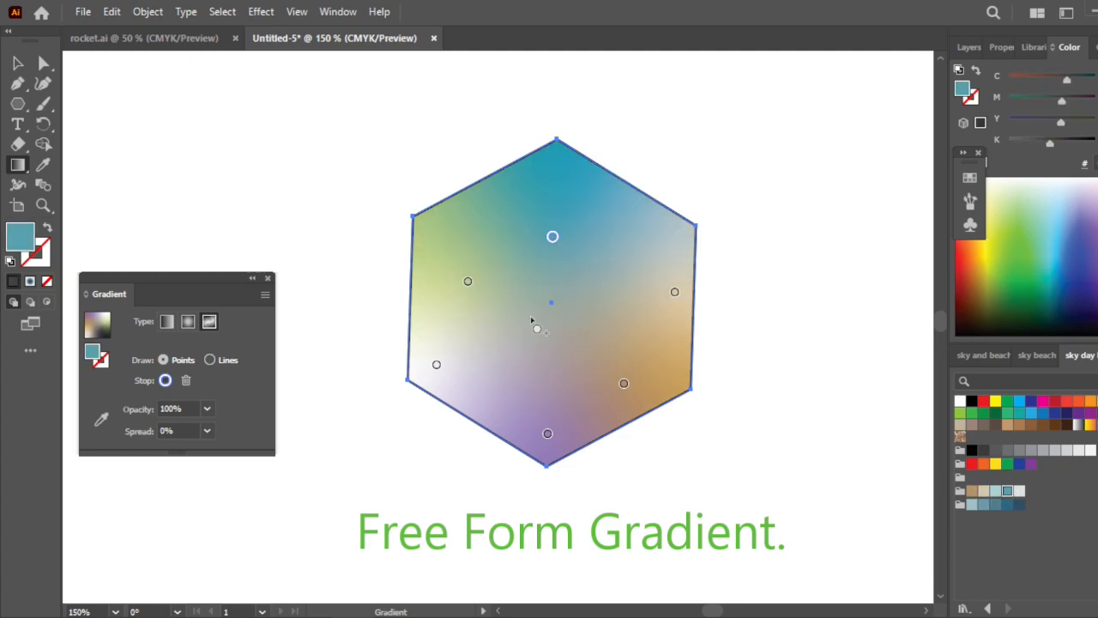
left_click(984, 505)
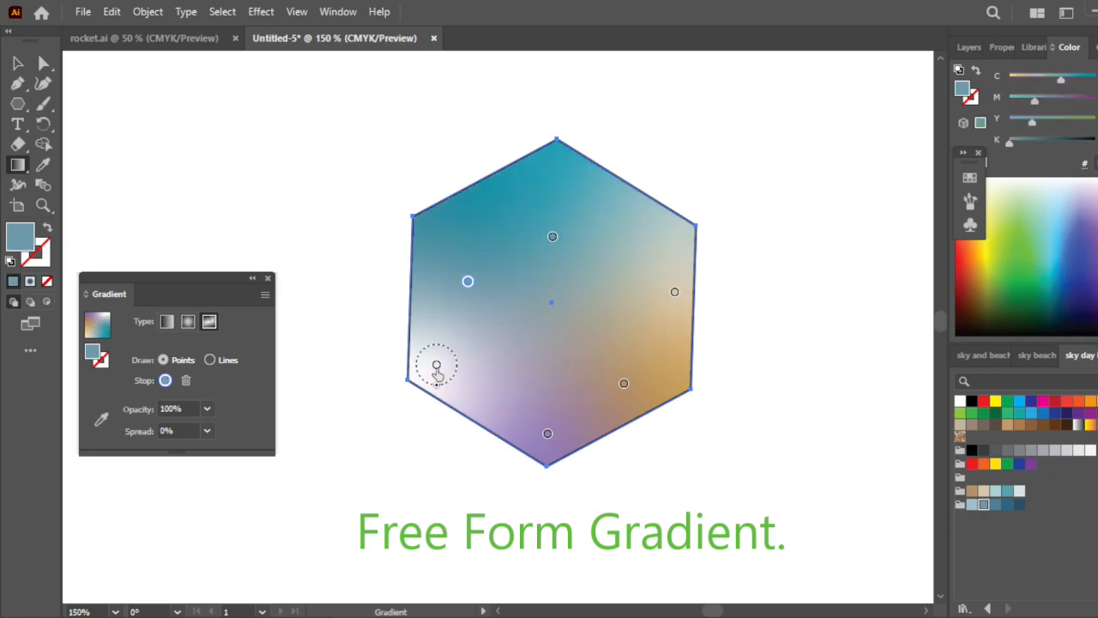
left_click(436, 363)
left_click(1019, 494)
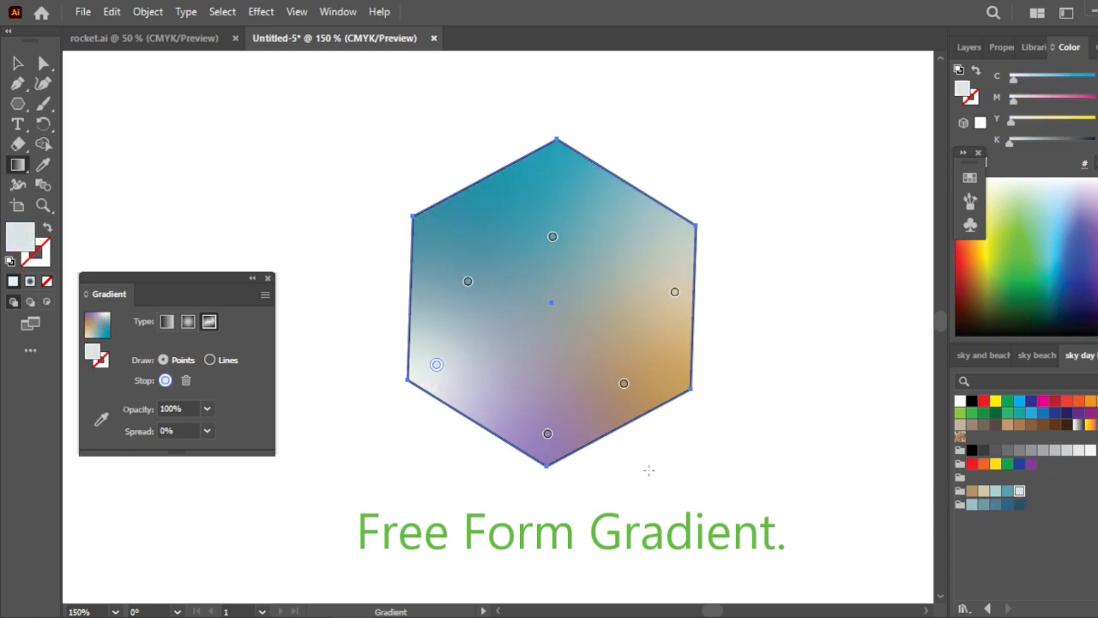
left_click(1020, 505)
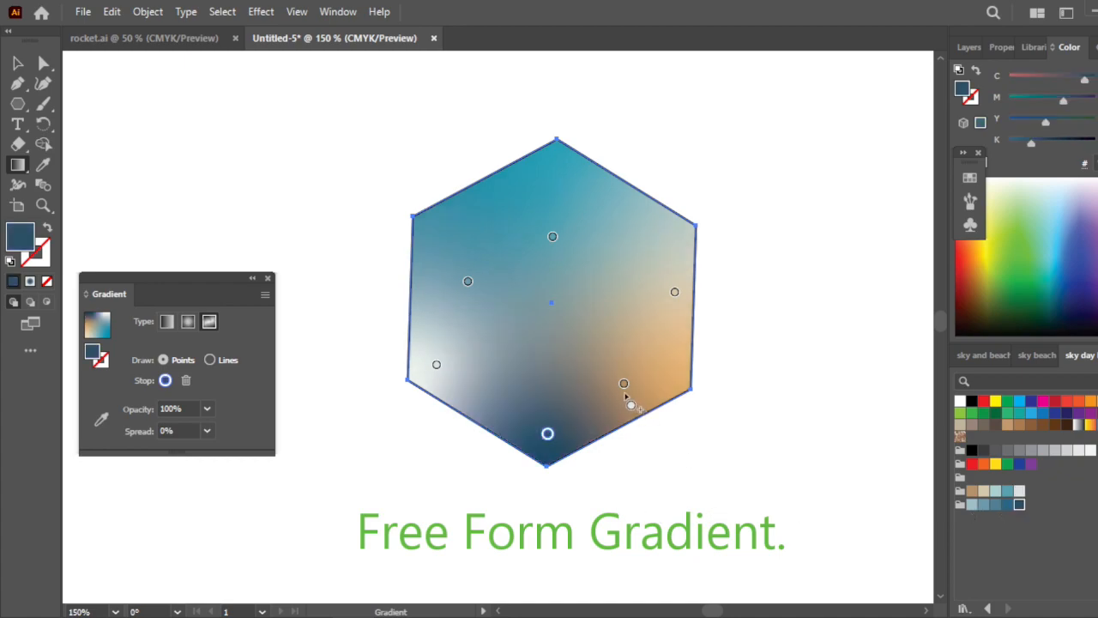
Shift the tan stop towards the hexagon's centre and move the beige and teal stops up and to the left
left_click_drag(622, 385, 572, 337)
left_click_drag(675, 293, 639, 253)
left_click_drag(553, 238, 534, 220)
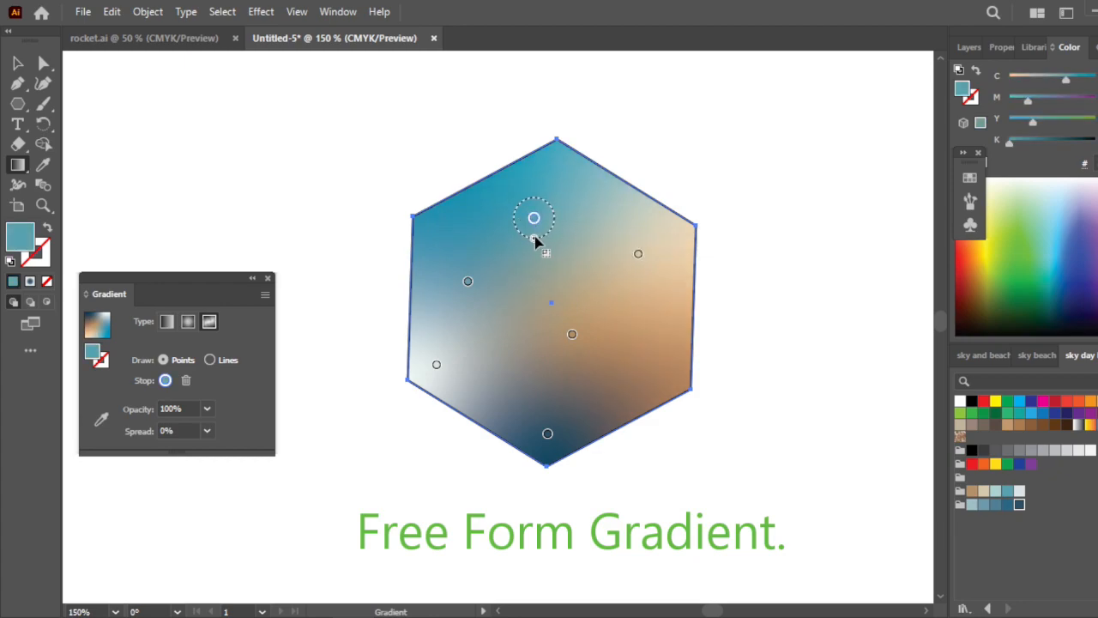
Rearrange the stops: steel blue lower right, tan upper left, pale grey right of centre, dark blue lower left; set the tan stop's spread to 100%
left_click(468, 281)
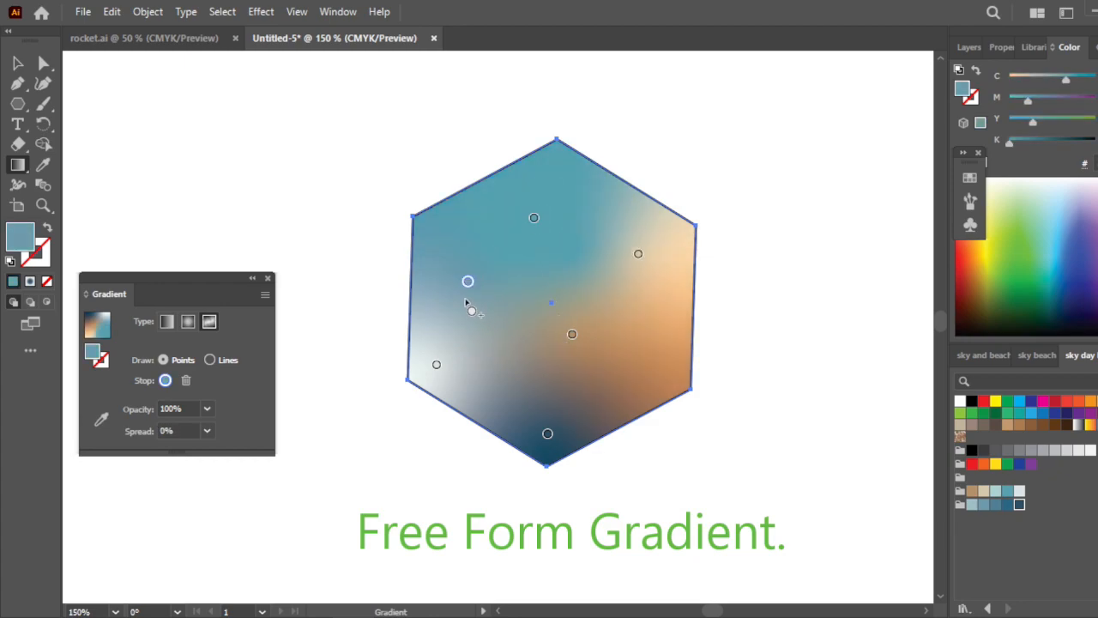
left_click_drag(476, 286, 625, 363)
left_click_drag(575, 335, 507, 264)
left_click_drag(436, 366, 604, 366)
left_click(509, 271)
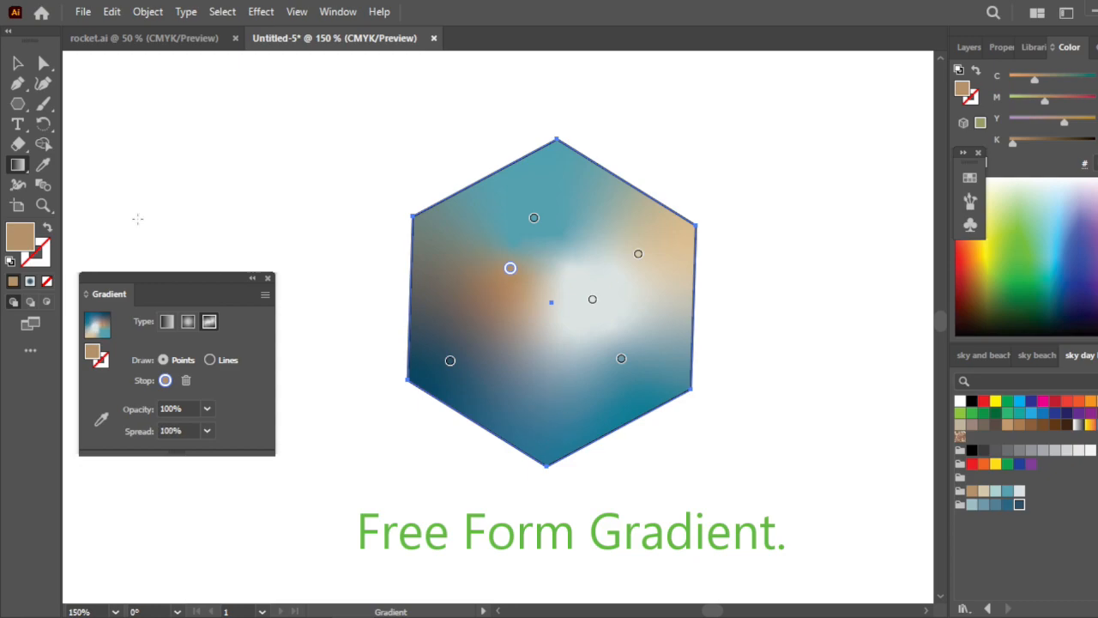
Draw a wide rectangle over the hexagon's lower half and copy the hexagon's freeform gradient onto it with the Eyedropper
left_click(18, 72)
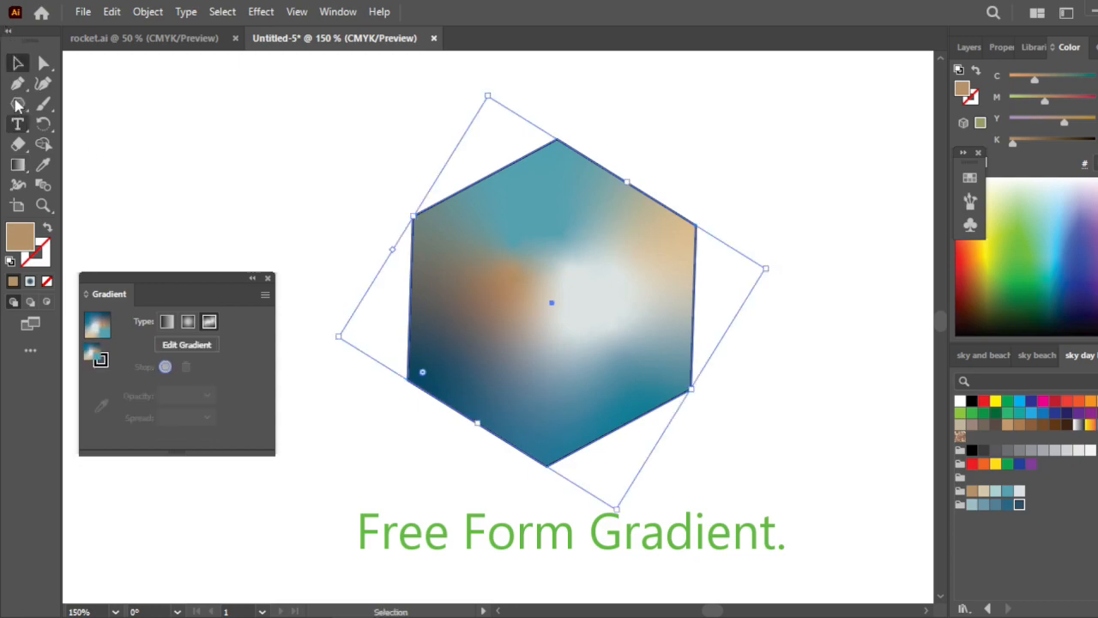
left_click(17, 103)
left_click(72, 104)
left_click_drag(386, 329, 761, 570)
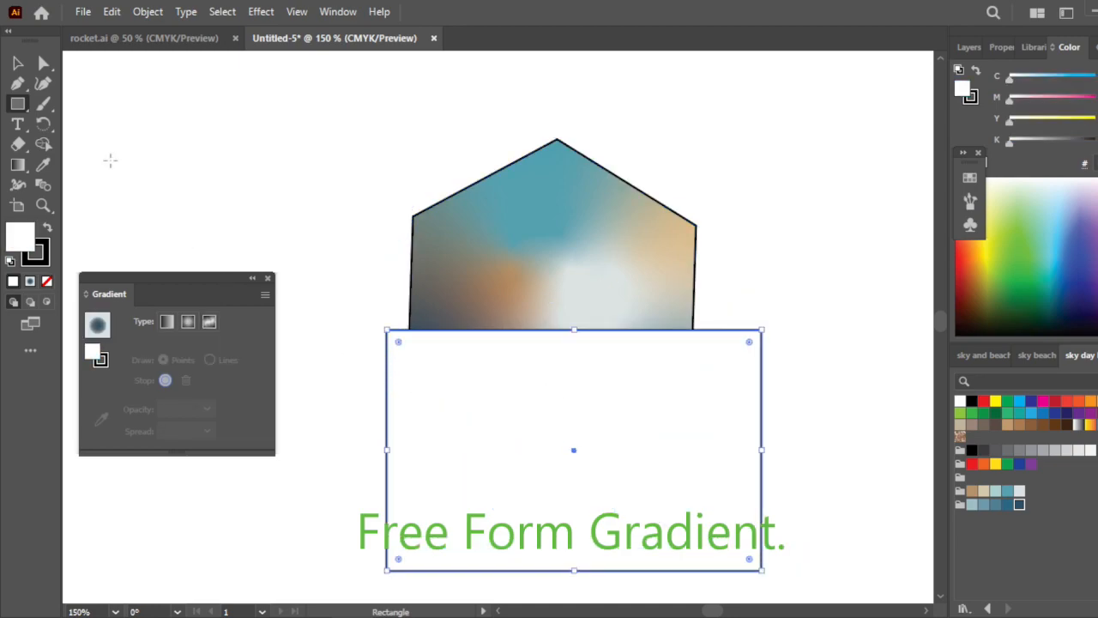
left_click(43, 165)
left_click(632, 244)
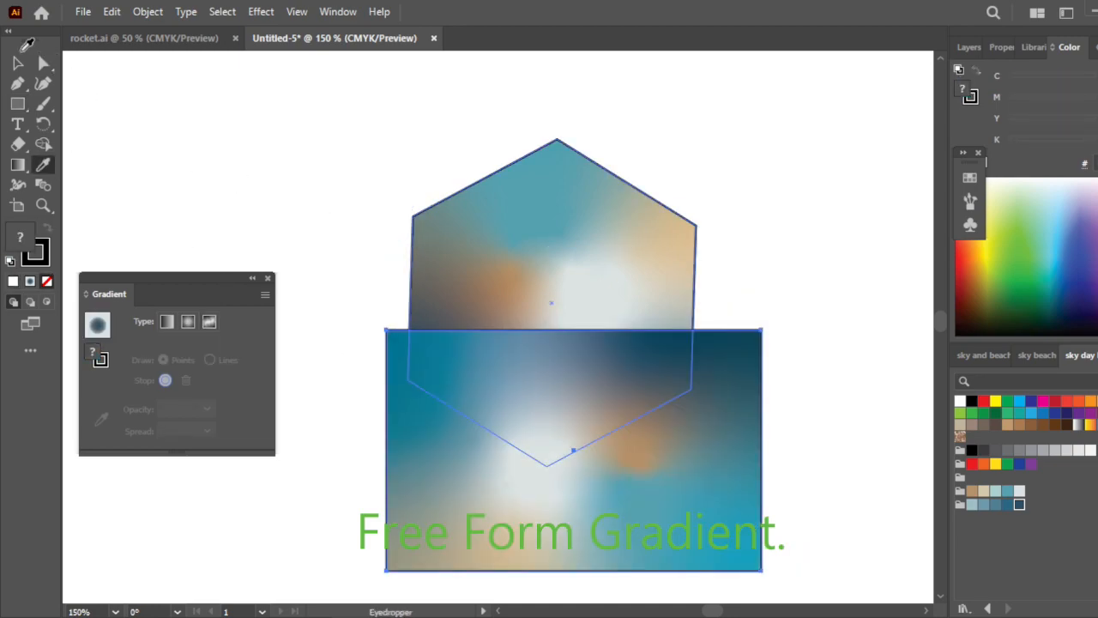
Move the gradient rectangle up over the hexagon and delete the hexagon
left_click(18, 63)
left_click_drag(725, 481, 694, 312)
left_click(554, 159)
key("Delete")
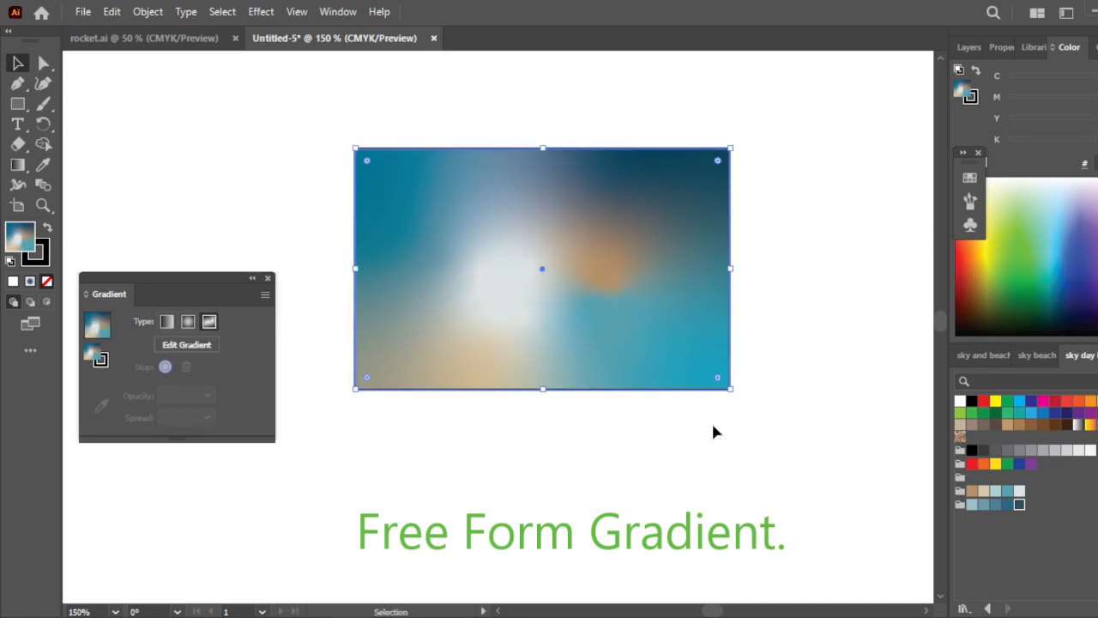